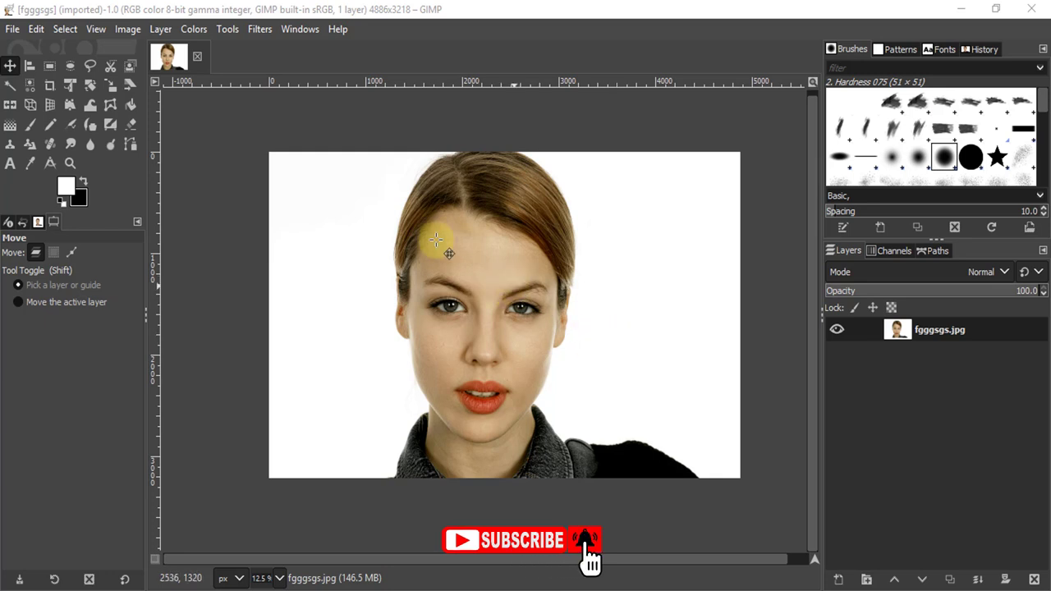
With fgggsgs.jpg open, bring up GIMP's File menu.
left_click(12, 31)
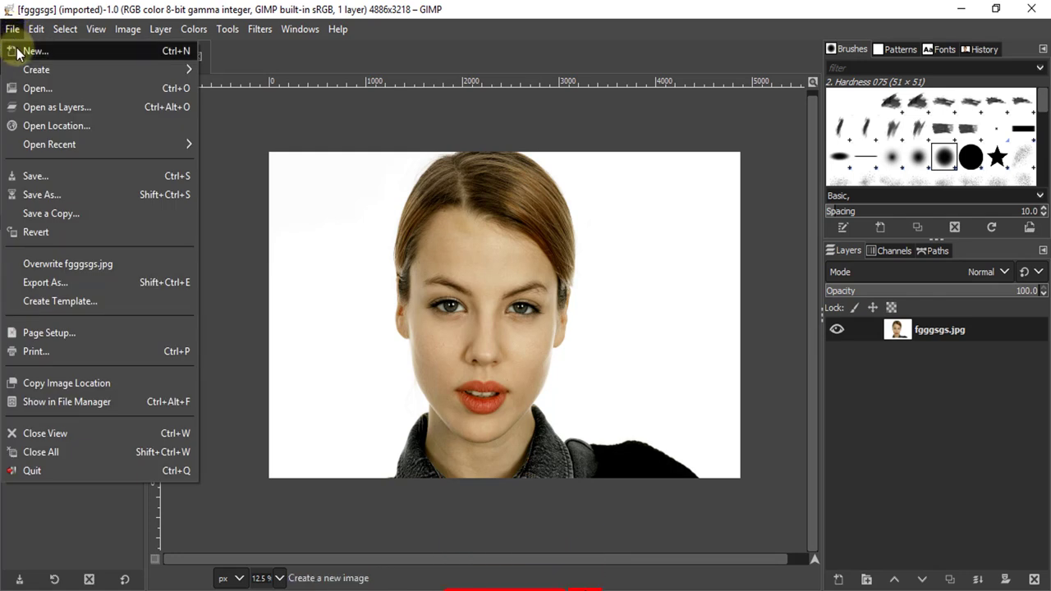
Start a new image sized 35 × 45 millimetres.
left_click(16, 47)
left_click_drag(438, 72, 392, 39)
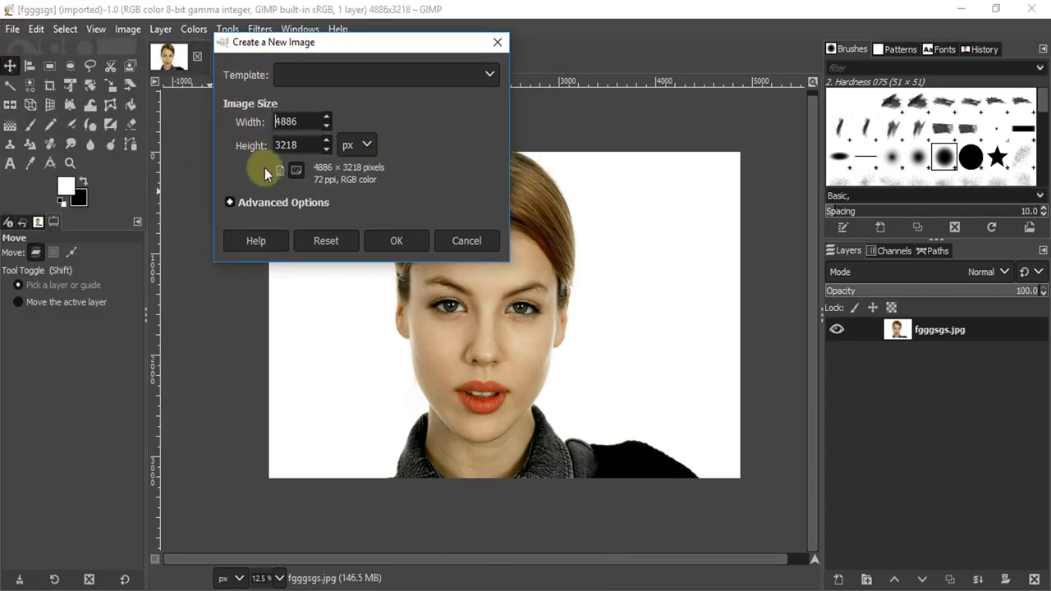
left_click(365, 144)
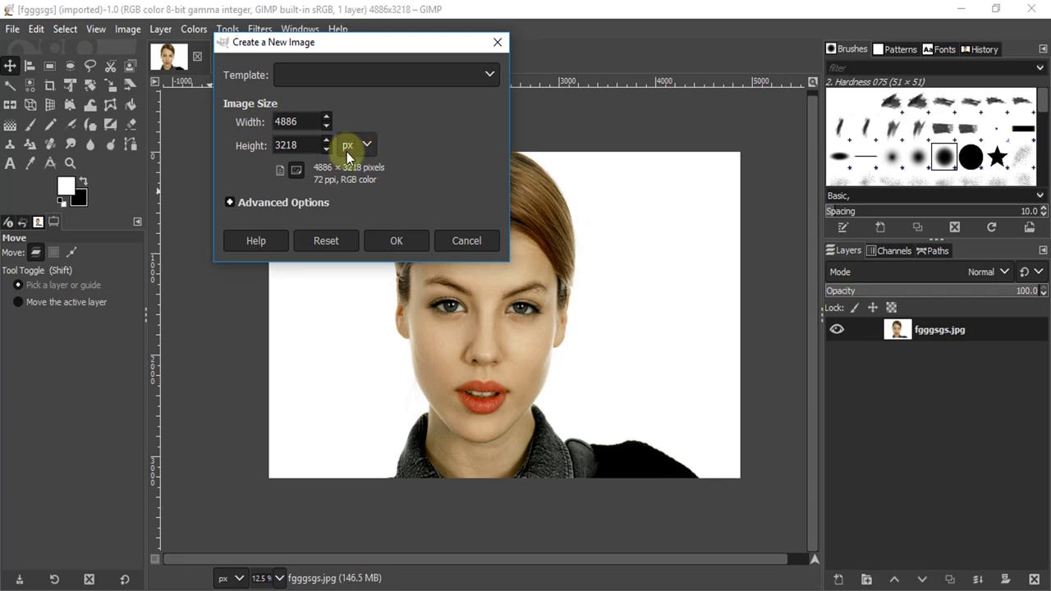
left_click(367, 146)
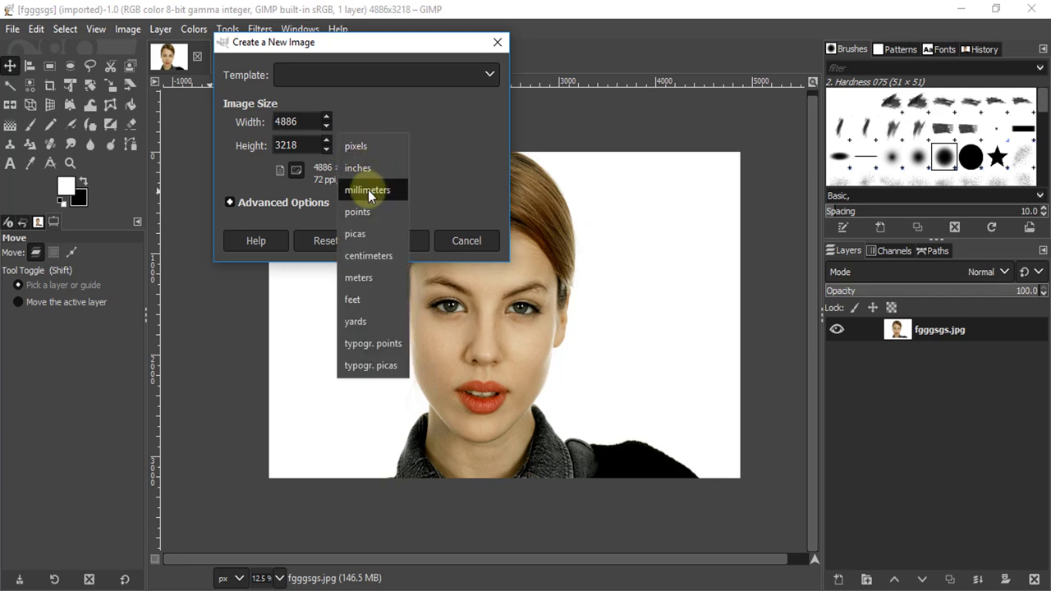
left_click(368, 189)
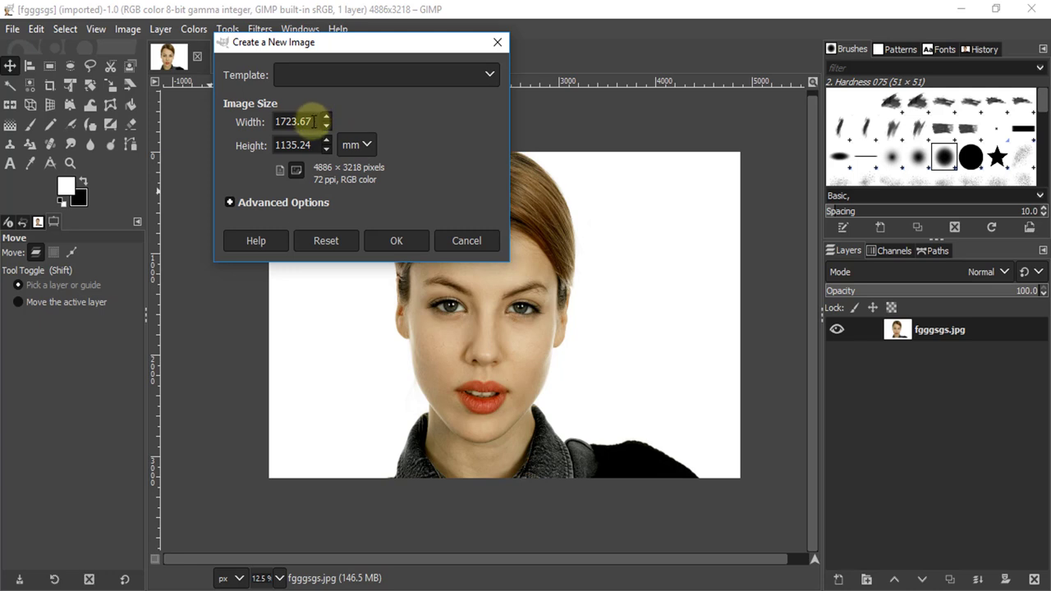
left_click_drag(314, 121, 197, 133)
type("35")
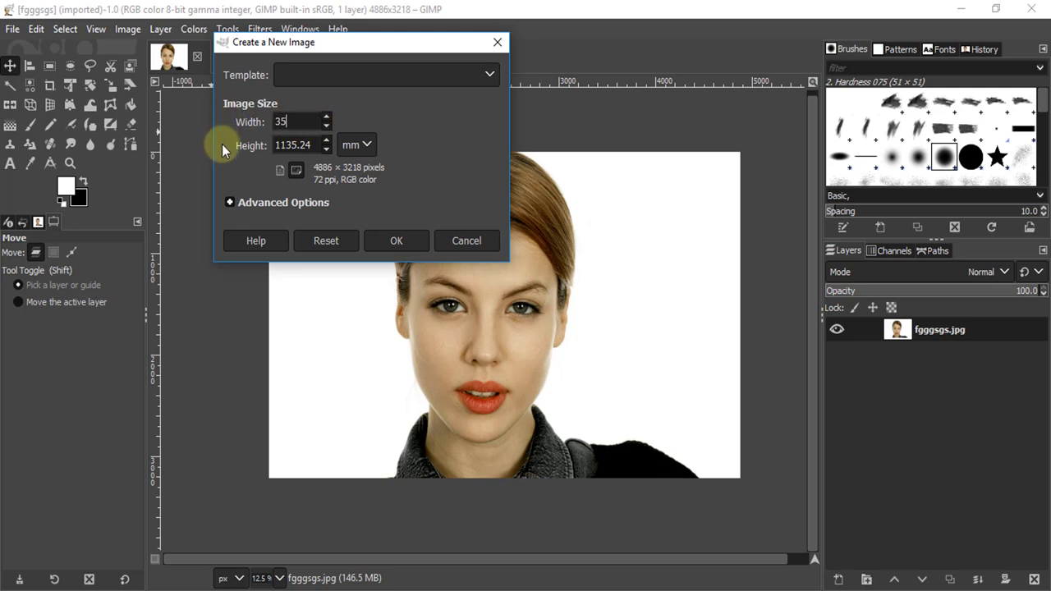
left_click_drag(316, 145, 109, 147)
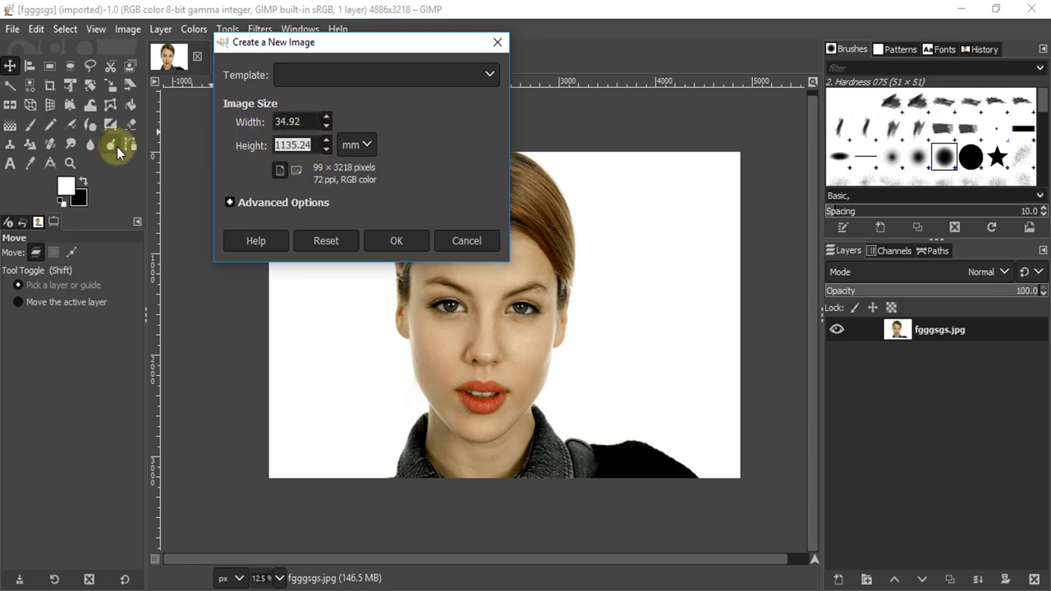
type("45")
Set X and Y resolution to 300 ppi and create the 412×533 image.
left_click(232, 204)
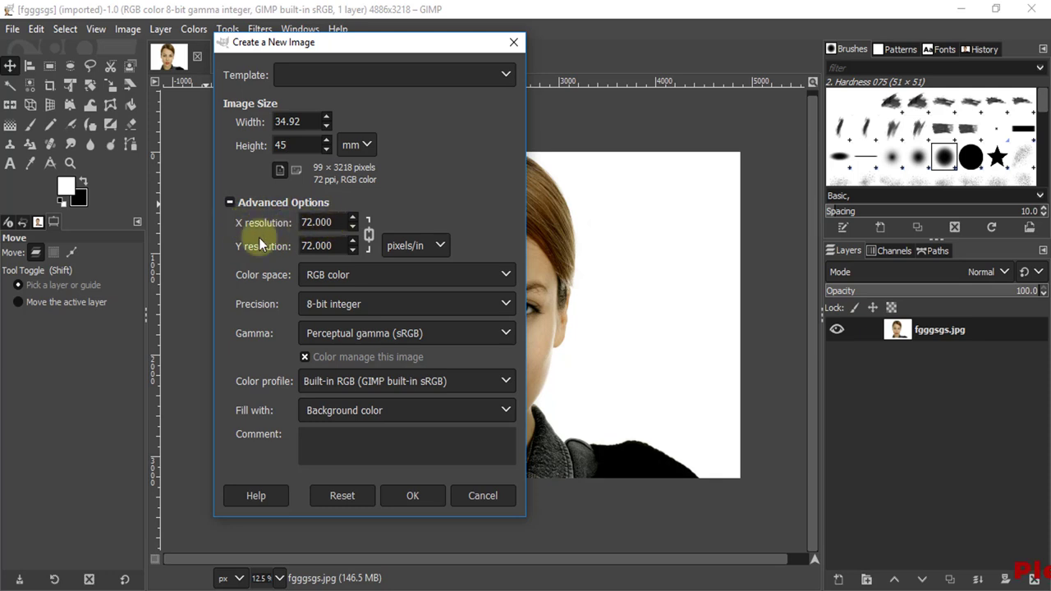
key("Tab")
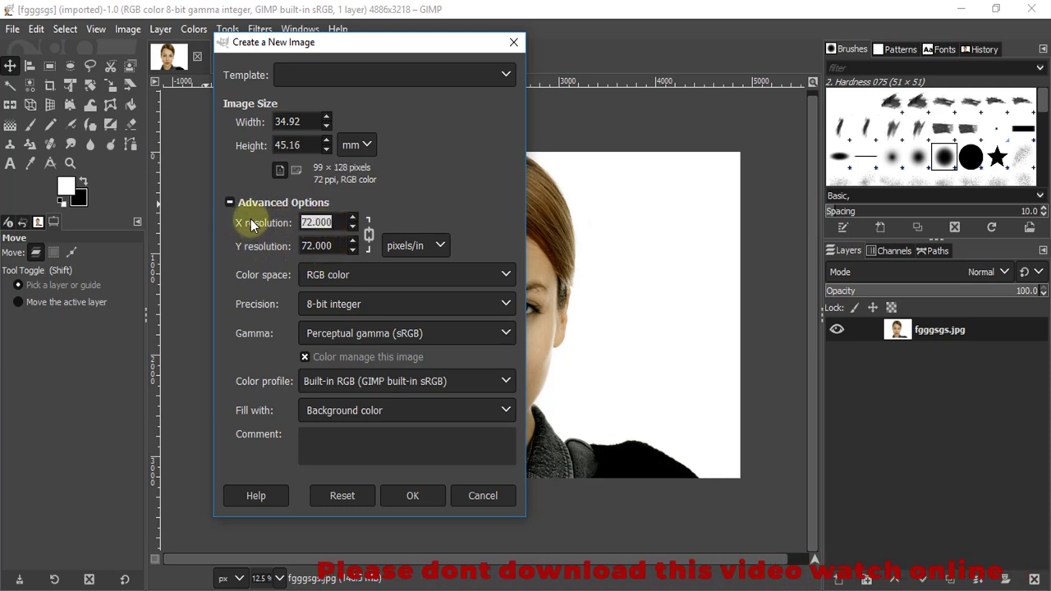
type("300")
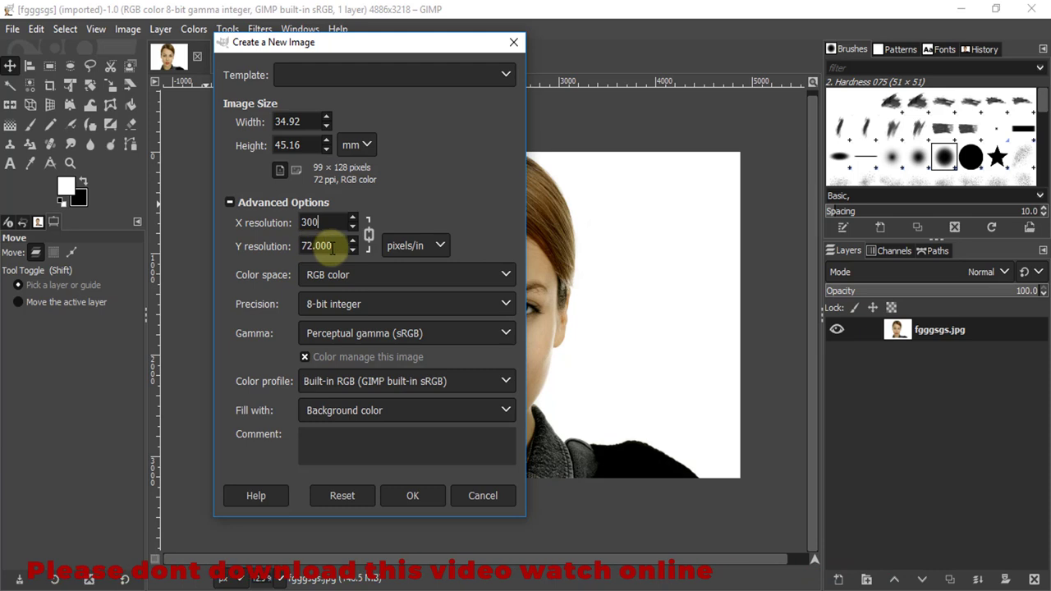
left_click(341, 245)
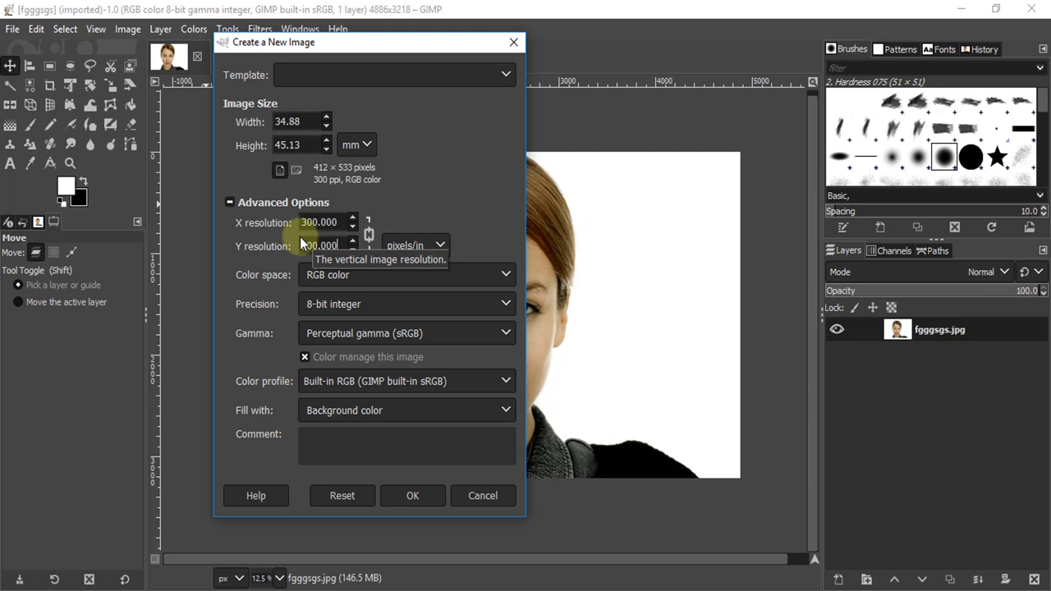
left_click(413, 496)
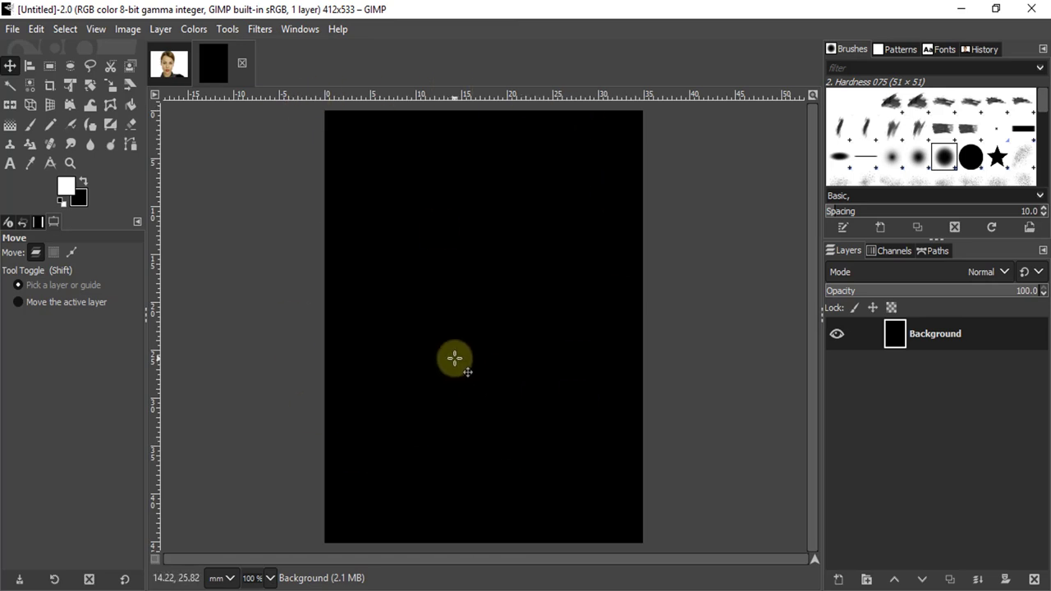
Copy the fgggsgs.jpg photo and paste it into the new image as a new layer.
left_click(168, 64)
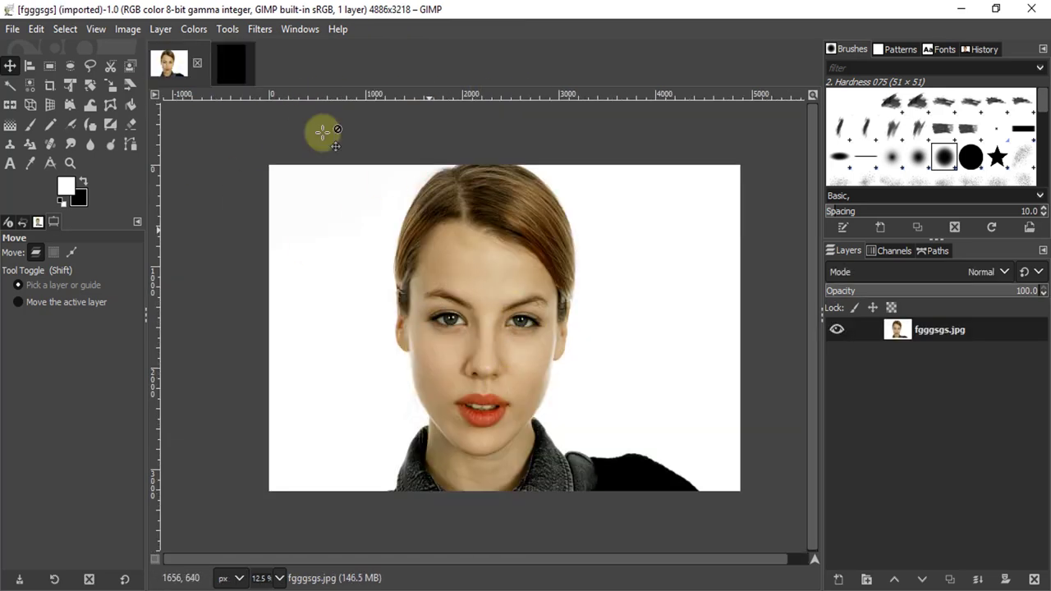
left_click(36, 28)
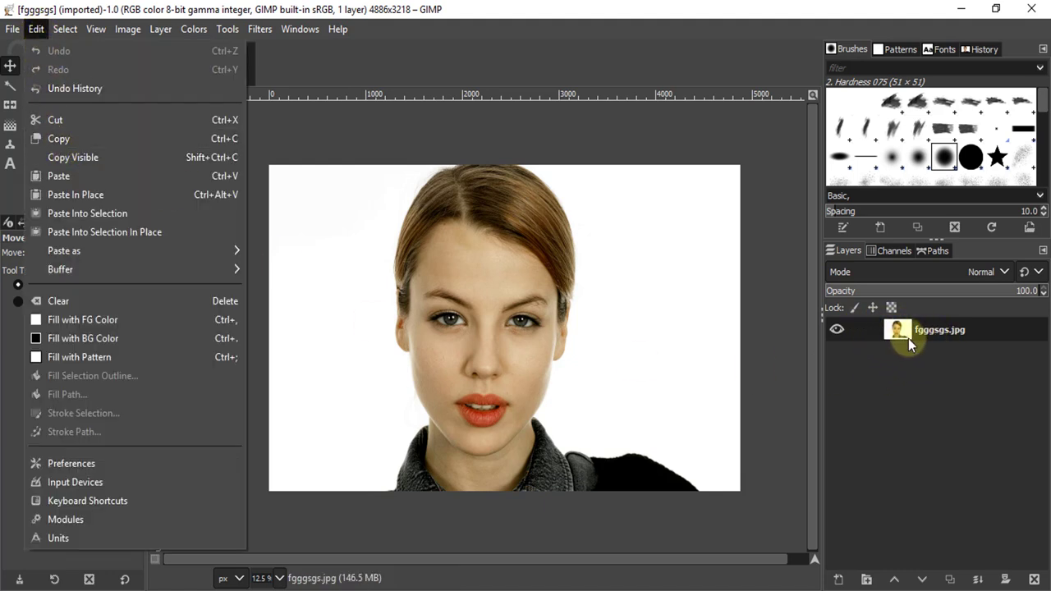
left_click(73, 138)
left_click(244, 54)
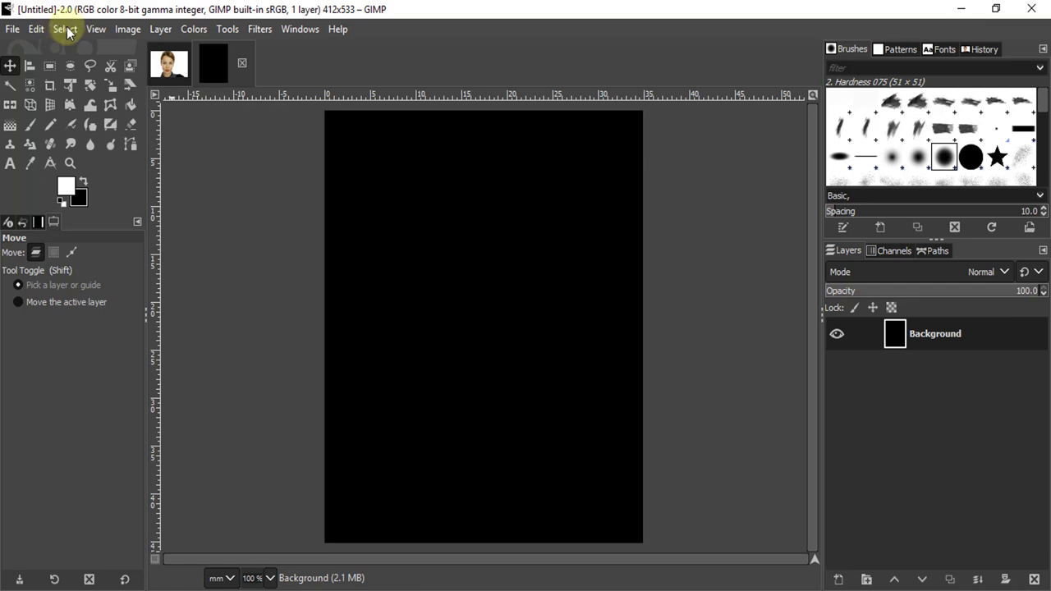
left_click(36, 29)
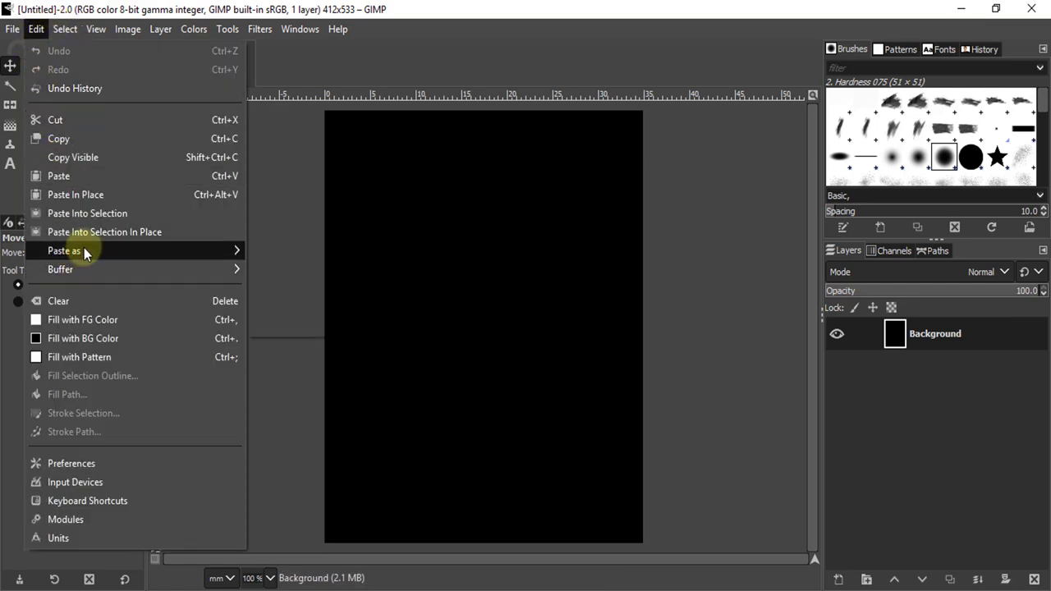
mouse_move(64, 251)
left_click(268, 250)
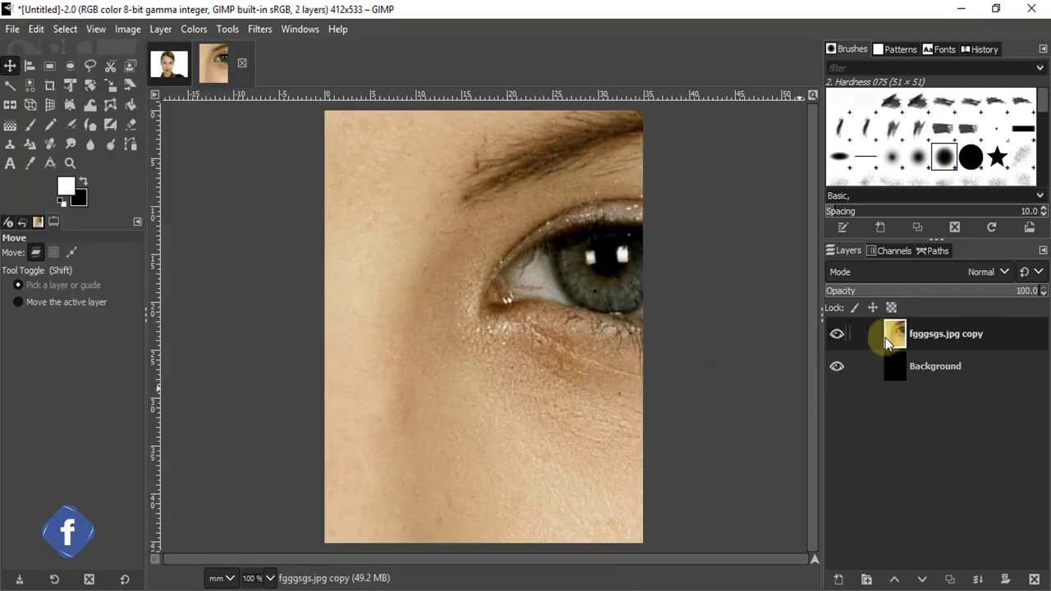
scroll(384, 262, "down", 2)
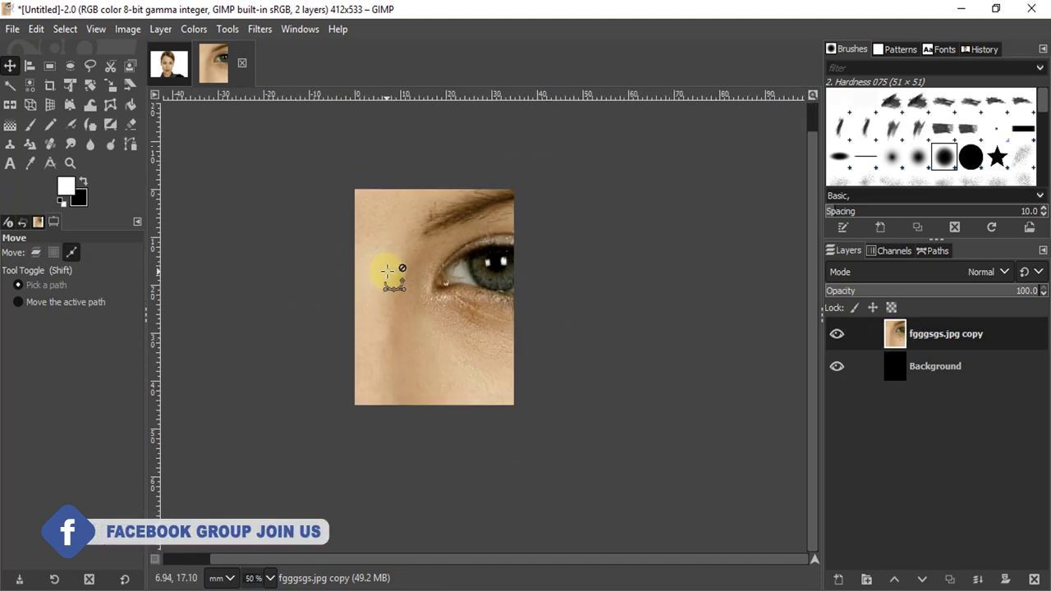
scroll(402, 239, "up", 1)
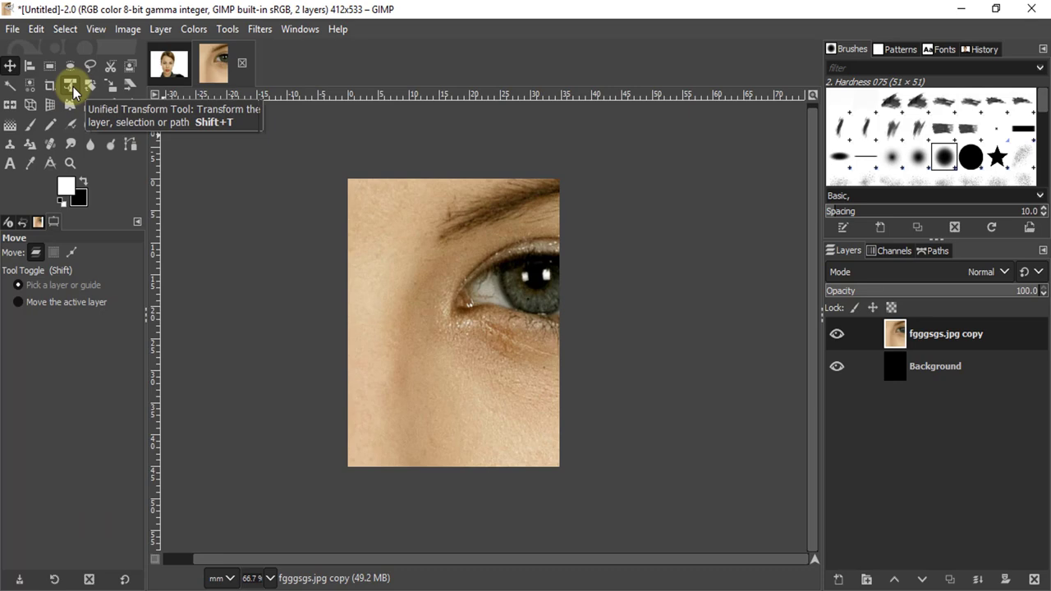
Shrink the pasted portrait layer to about 19% with Unified Transform.
left_click(71, 86)
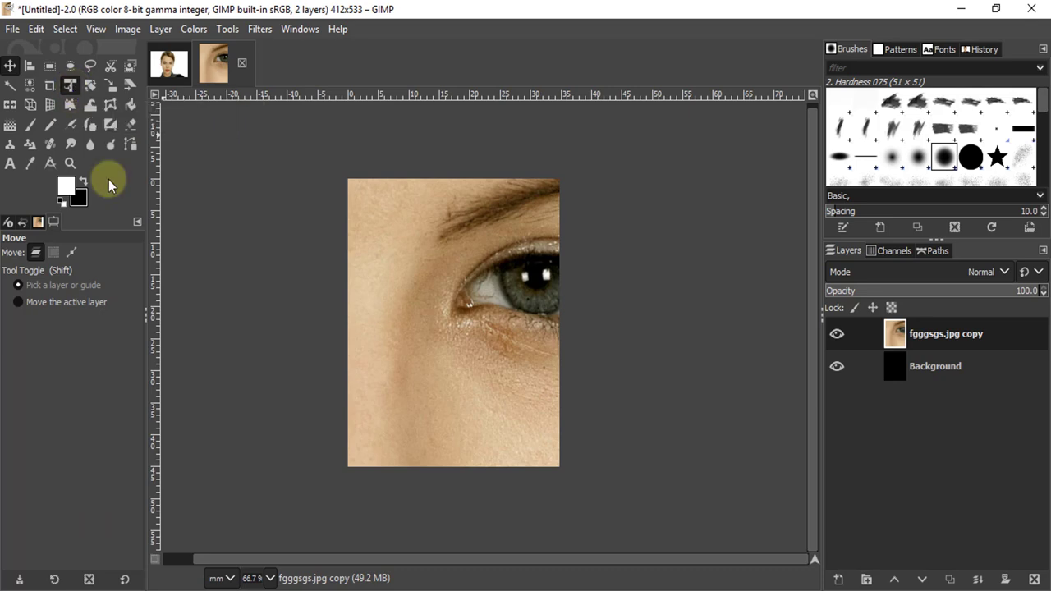
left_click(464, 292)
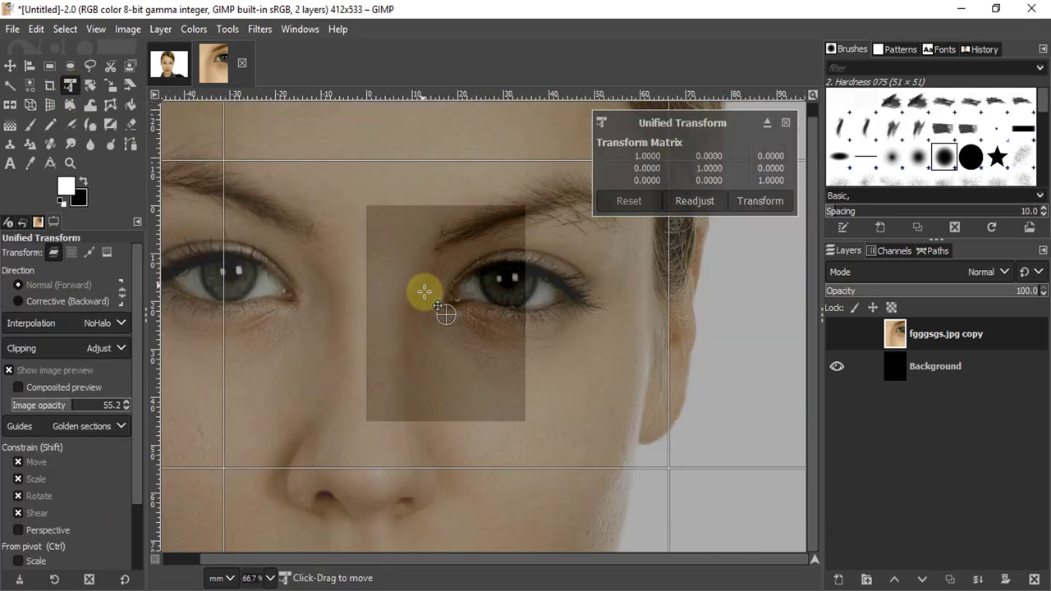
scroll(438, 306, "down", 1)
scroll(444, 304, "down", 1)
scroll(447, 308, "down", 1)
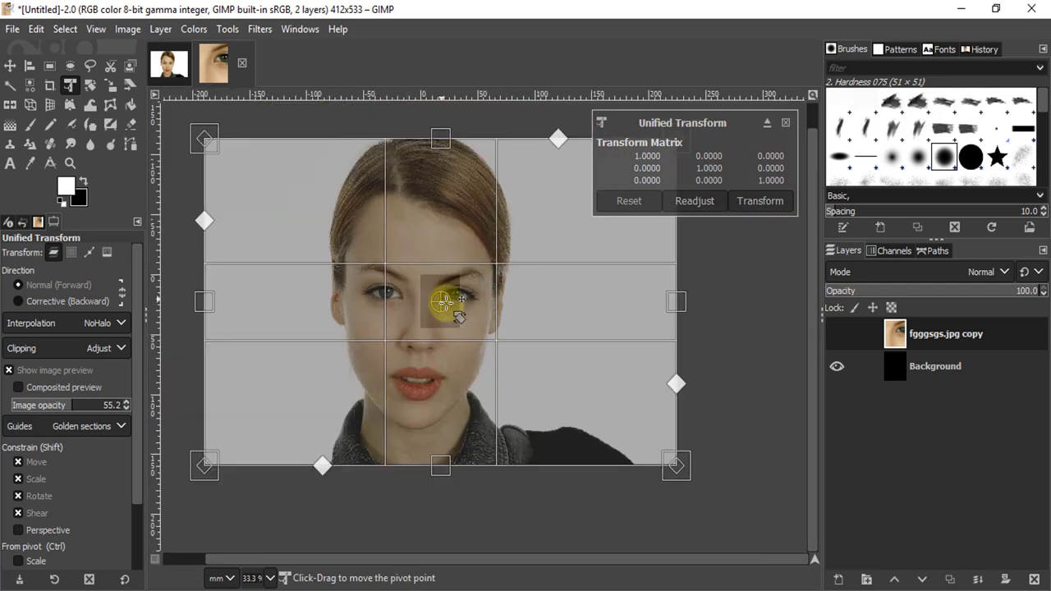
scroll(448, 312, "down", 4)
scroll(445, 296, "up", 1)
scroll(448, 304, "up", 1)
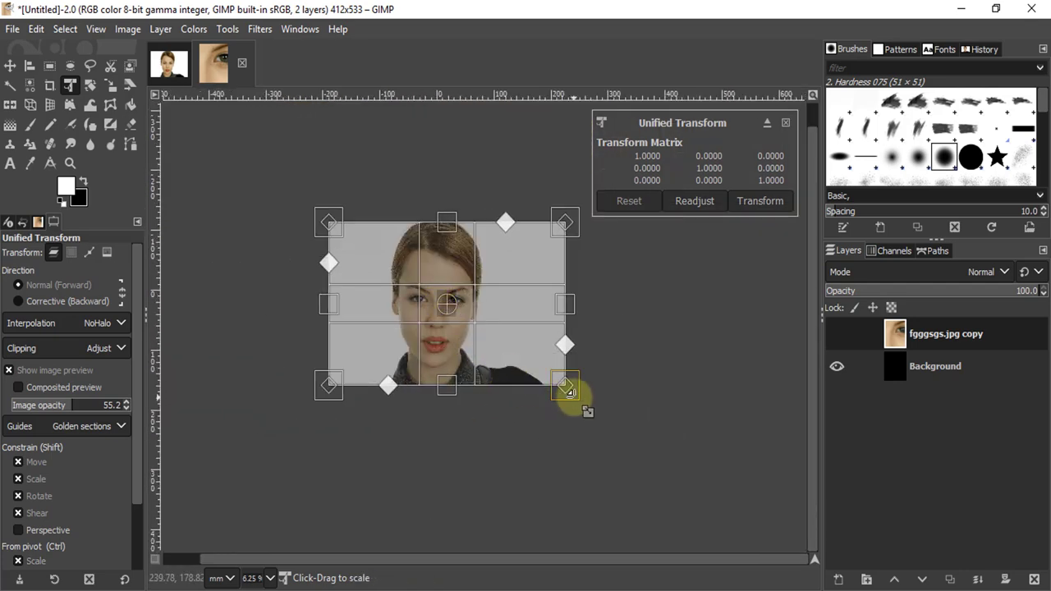
left_click_drag(567, 390, 375, 269)
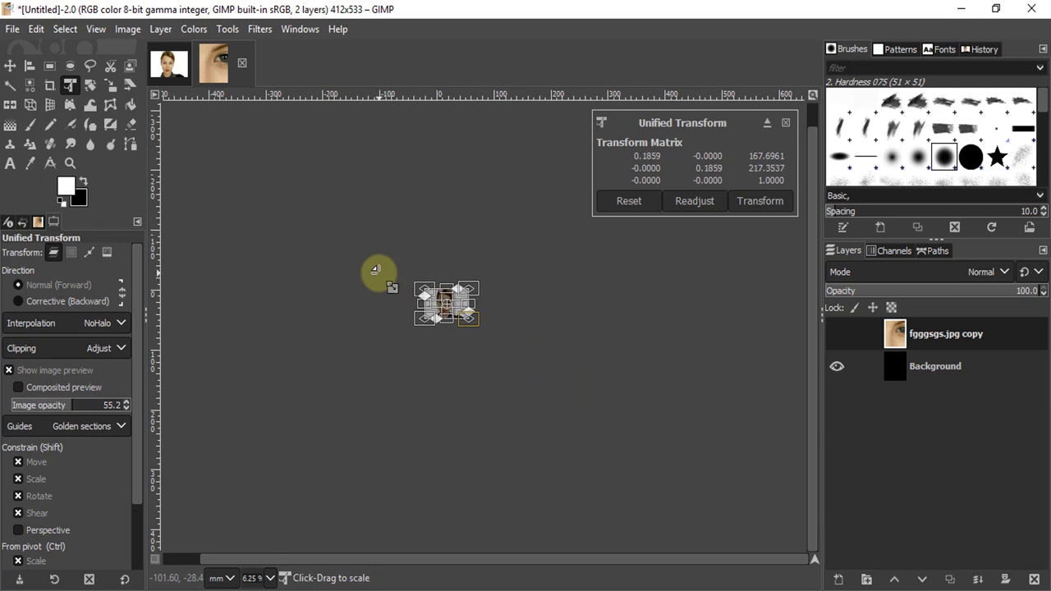
scroll(426, 300, "up", 3)
scroll(481, 301, "up", 1)
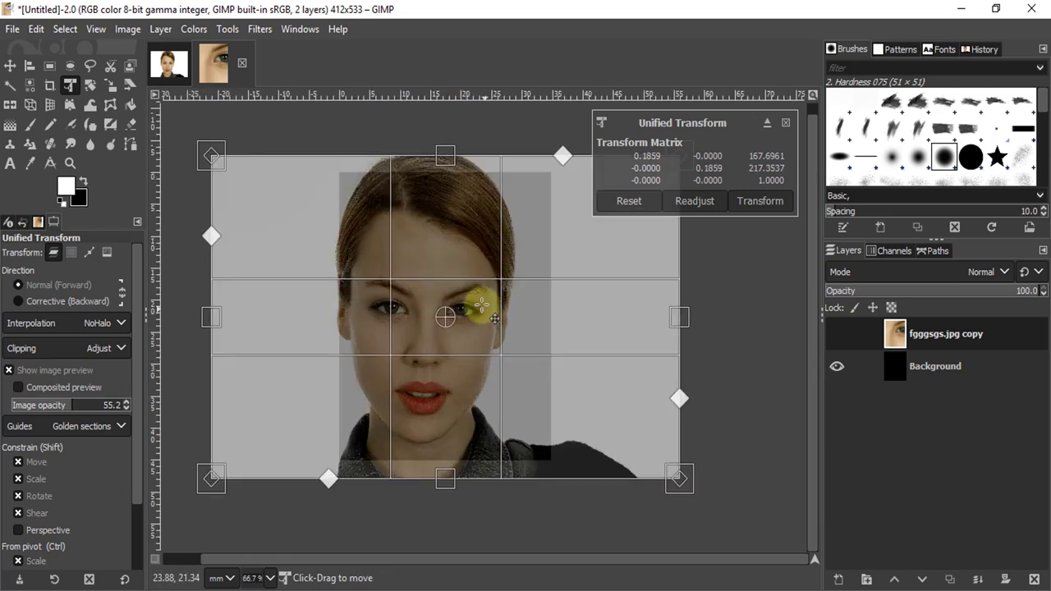
left_click_drag(679, 480, 652, 463)
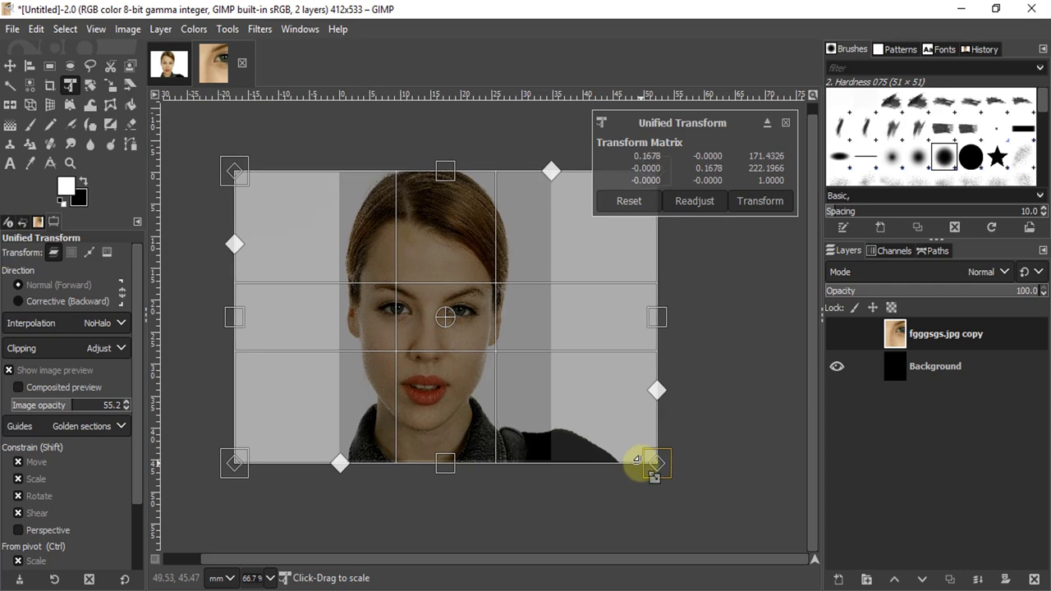
Shift the portrait right to centre the face and apply the transform.
scroll(462, 213, "up", 2, "ctrl")
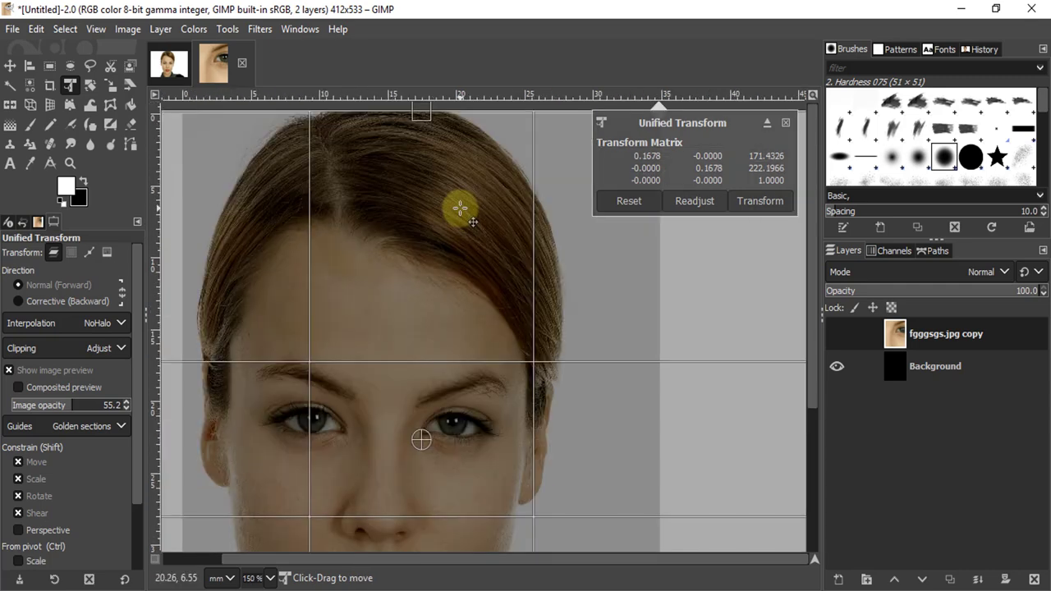
scroll(419, 115, "up", 2, "ctrl")
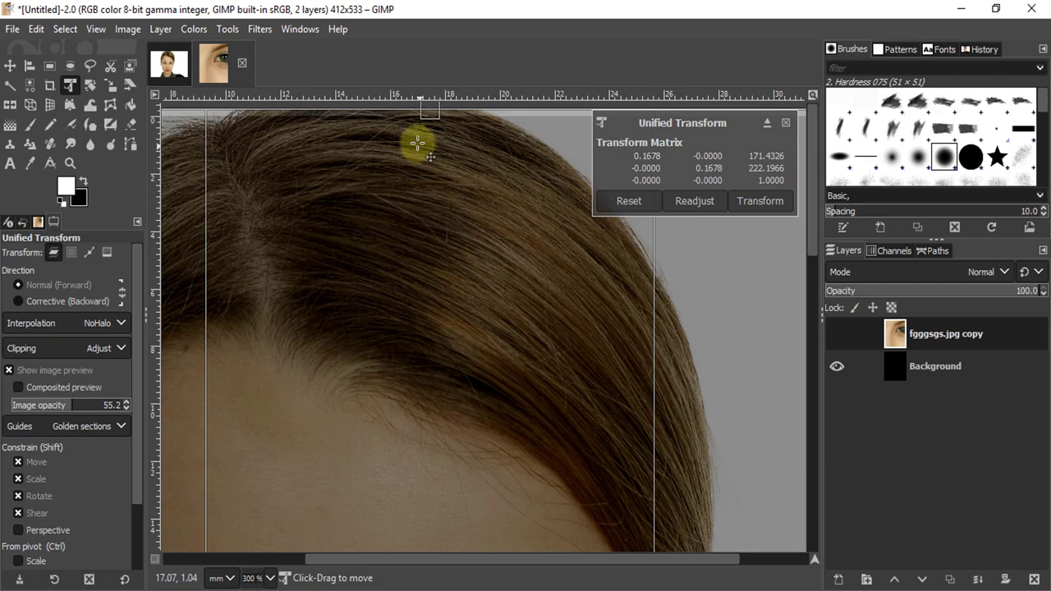
scroll(414, 137, "up", 1, "ctrl")
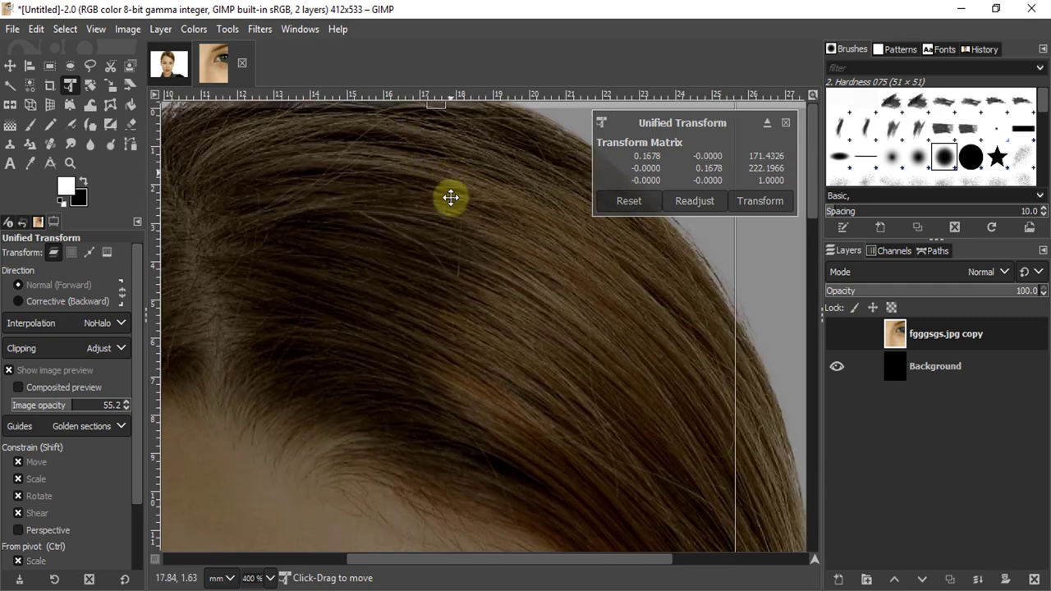
scroll(451, 197, "up", 3)
left_click_drag(449, 255, 452, 263)
scroll(458, 223, "down", 1, "ctrl")
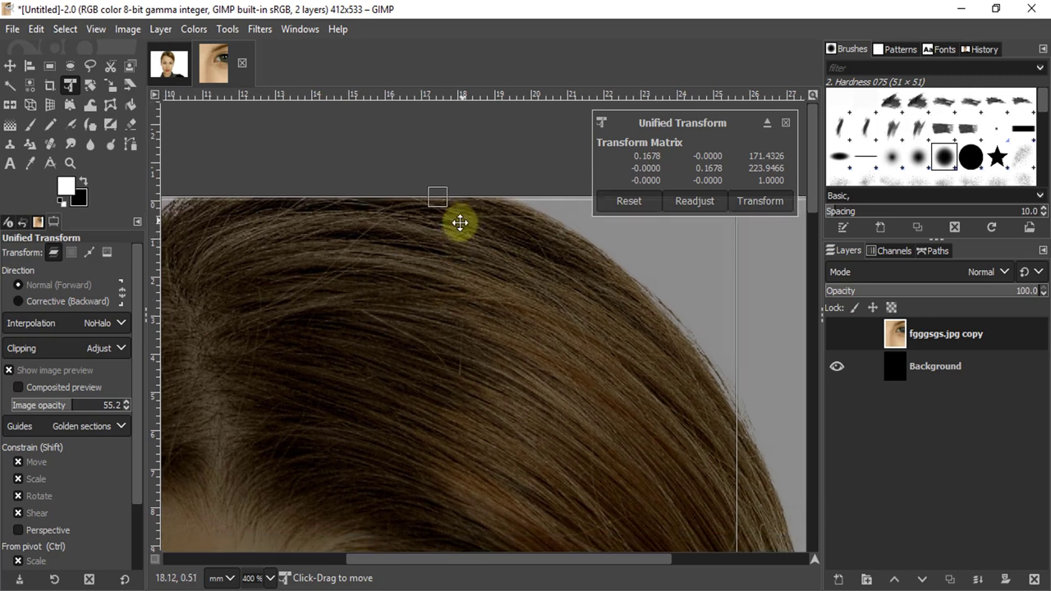
scroll(460, 223, "down", 1, "ctrl")
scroll(469, 216, "down", 2, "ctrl")
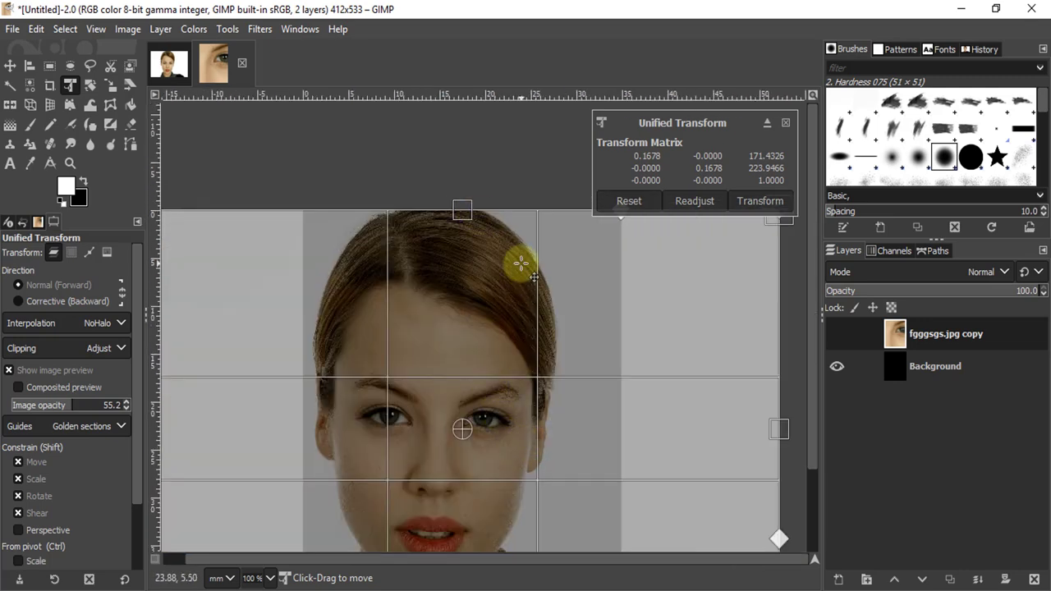
scroll(522, 329, "down", 1, "ctrl")
scroll(523, 365, "up", 2, "ctrl")
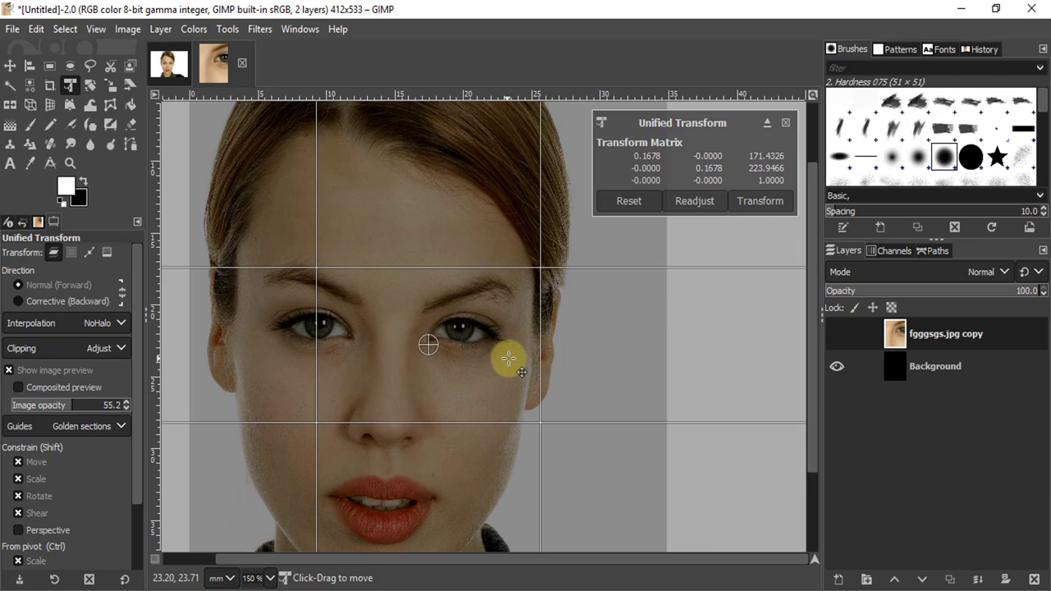
left_click_drag(509, 357, 545, 359)
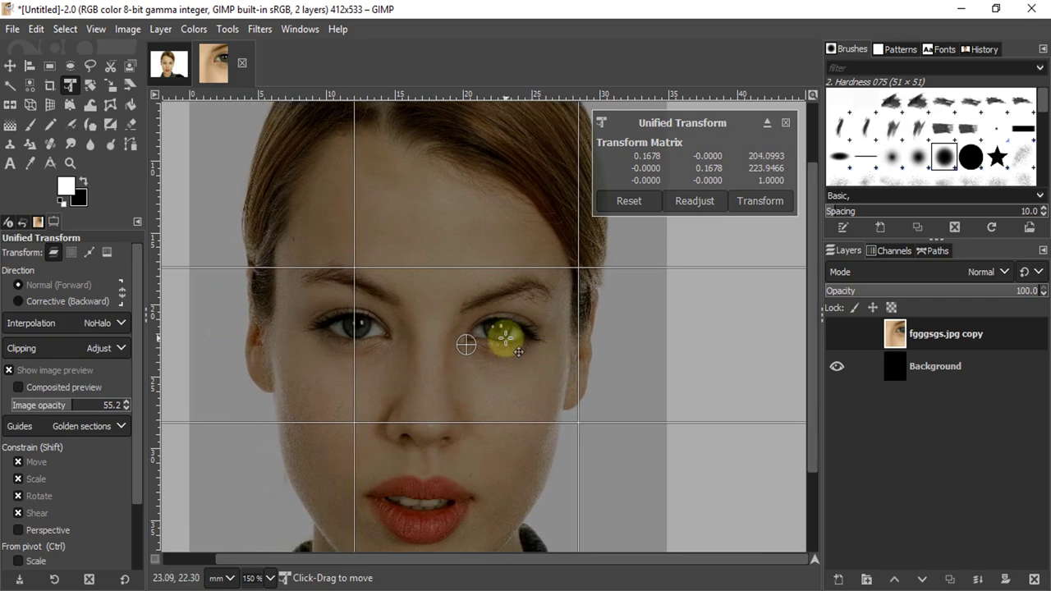
scroll(499, 340, "down", 2)
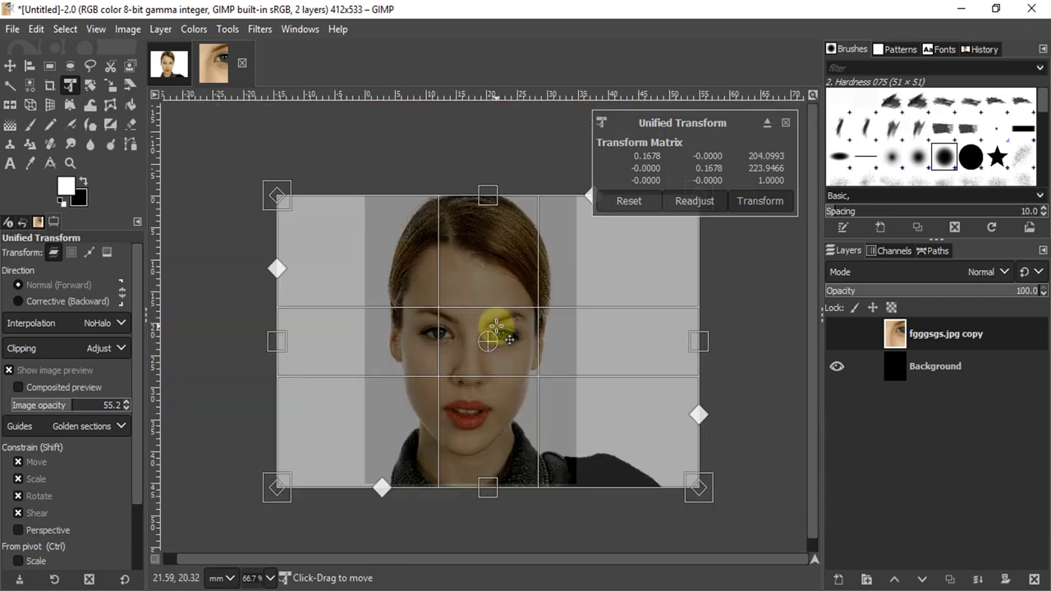
left_click(763, 209)
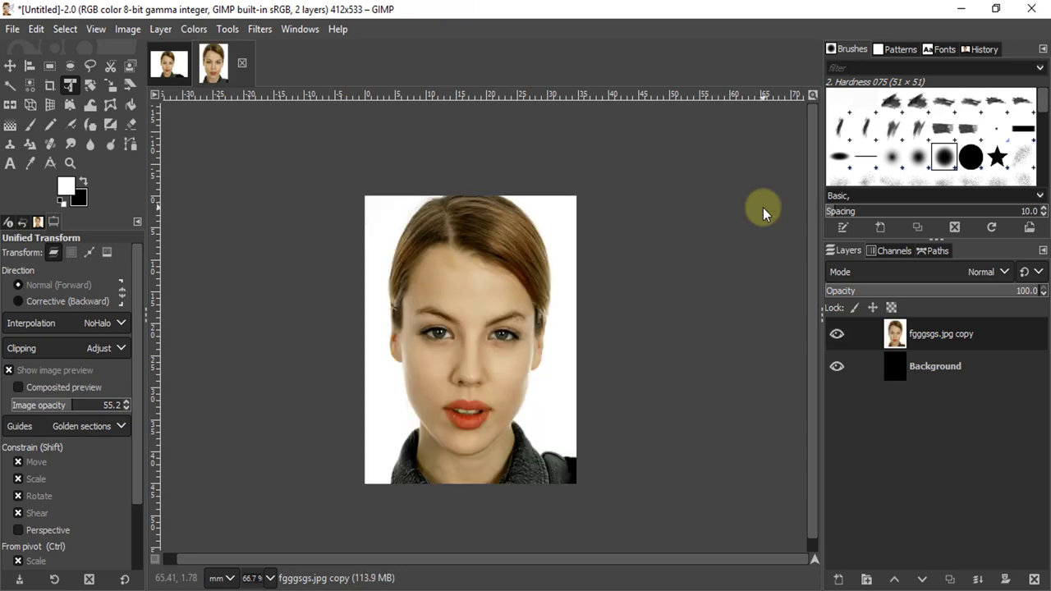
scroll(472, 353, "up", 1)
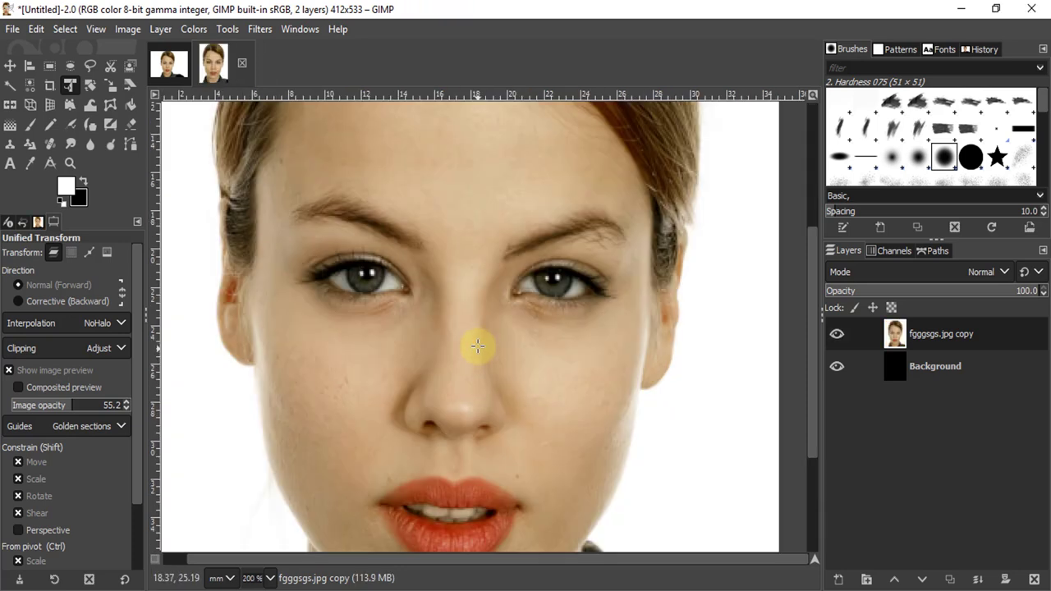
scroll(477, 339, "down", 1)
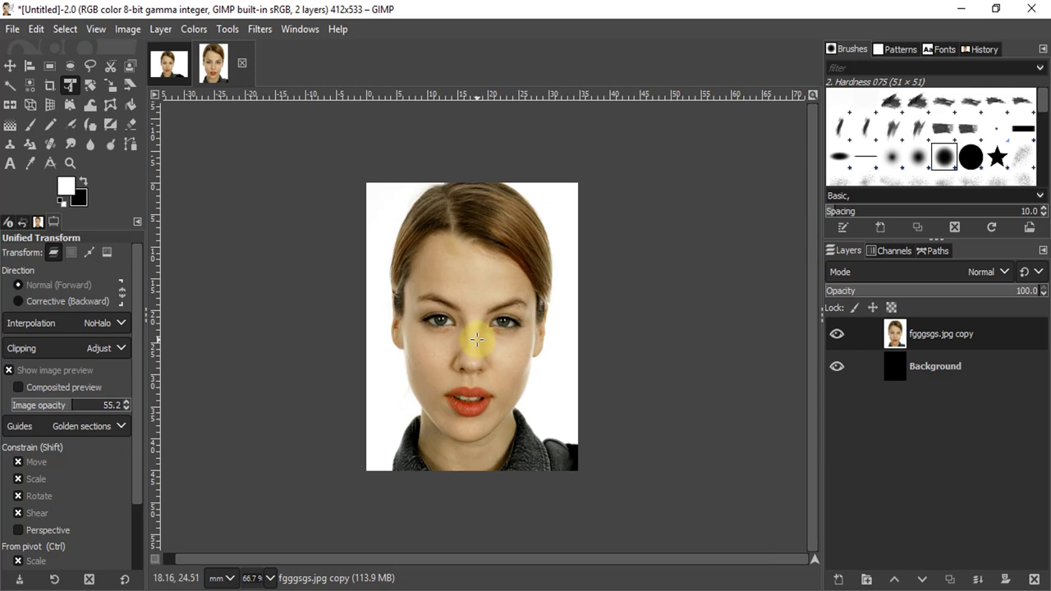
Draw a crop rectangle over the portrait reaching the image's bottom-right corner.
left_click(49, 85)
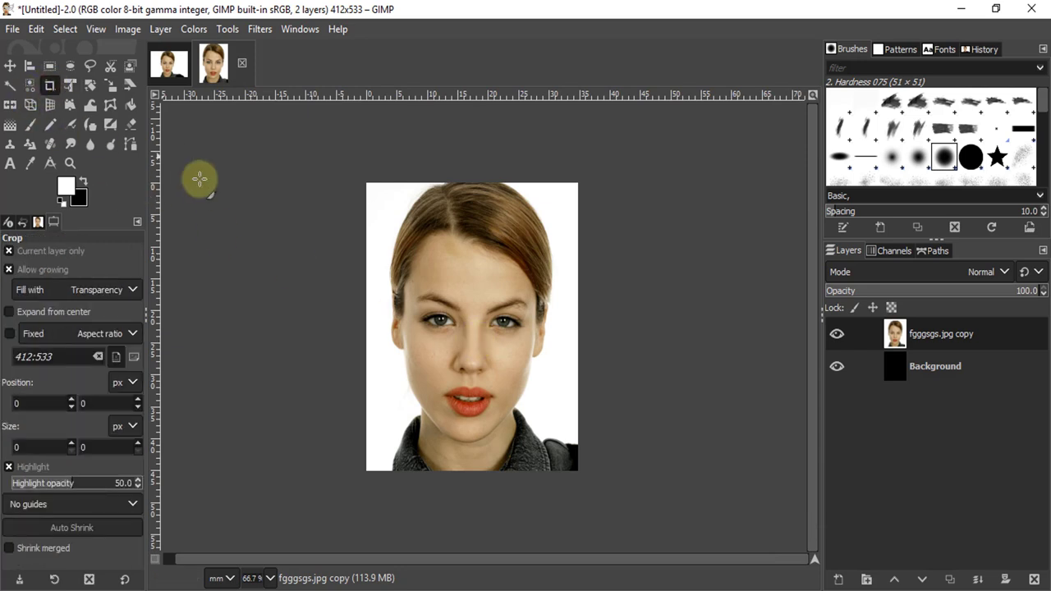
left_click_drag(367, 180, 570, 462)
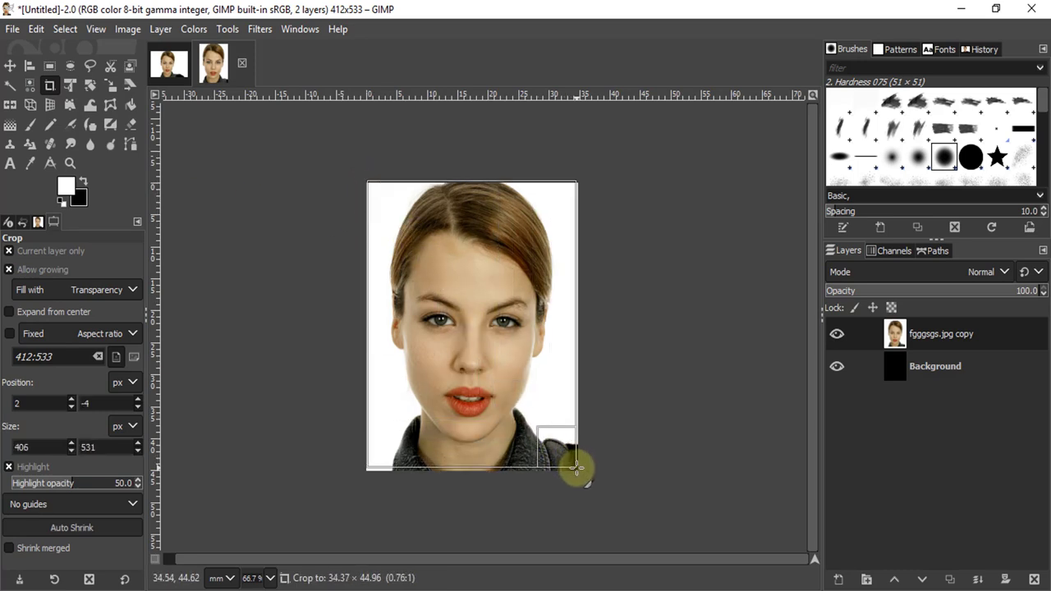
left_click_drag(570, 462, 577, 470)
scroll(574, 486, "up", 1)
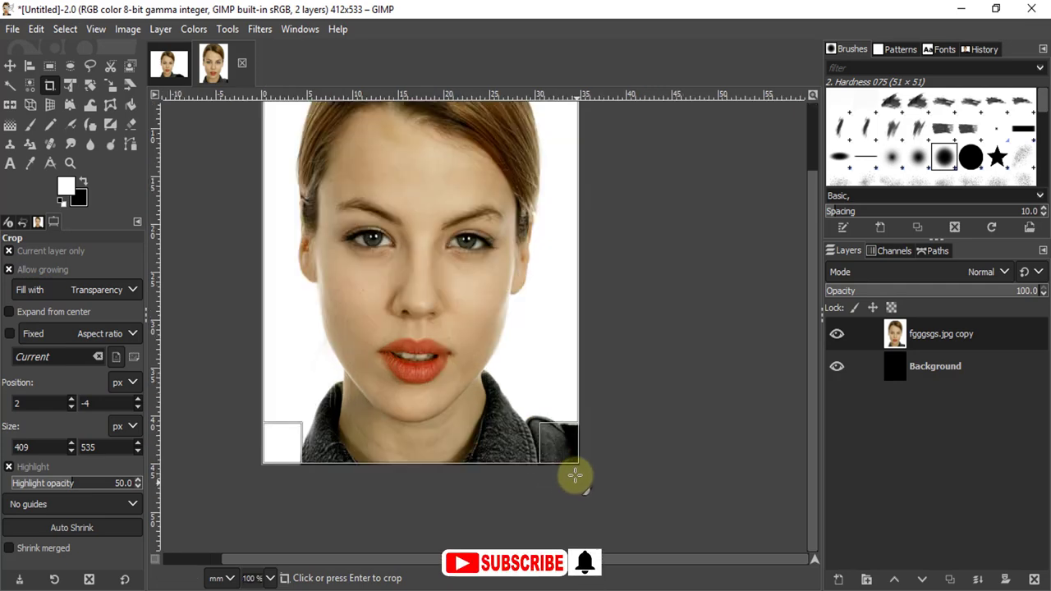
scroll(569, 478, "up", 3)
scroll(577, 452, "up", 3)
scroll(595, 408, "up", 3)
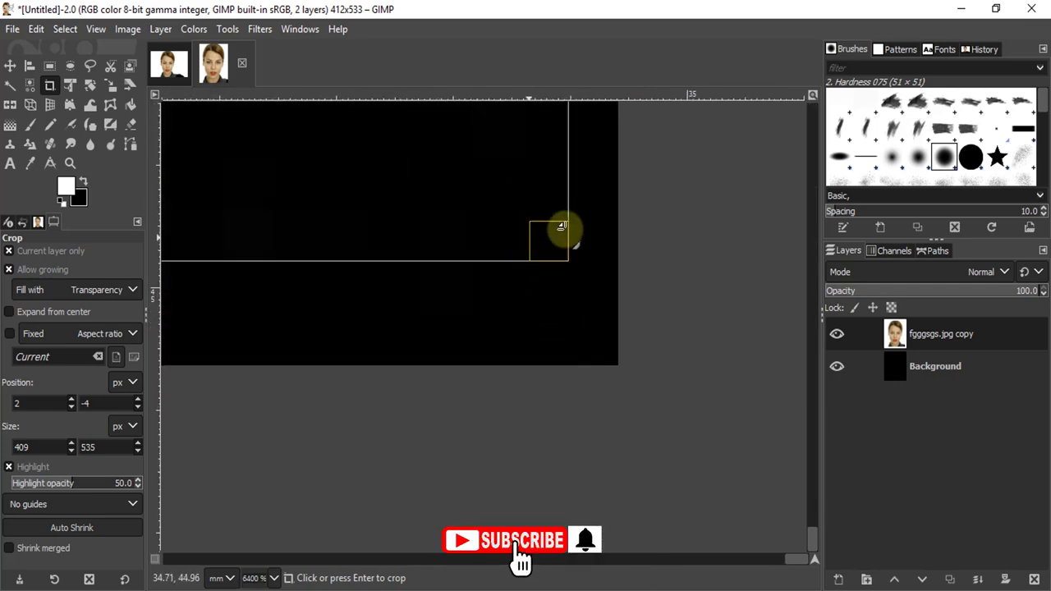
left_click_drag(544, 246, 603, 349)
Align the crop to position 0,0 and size 412×533, then commit it.
scroll(616, 401, "down", 3)
scroll(617, 401, "down", 3)
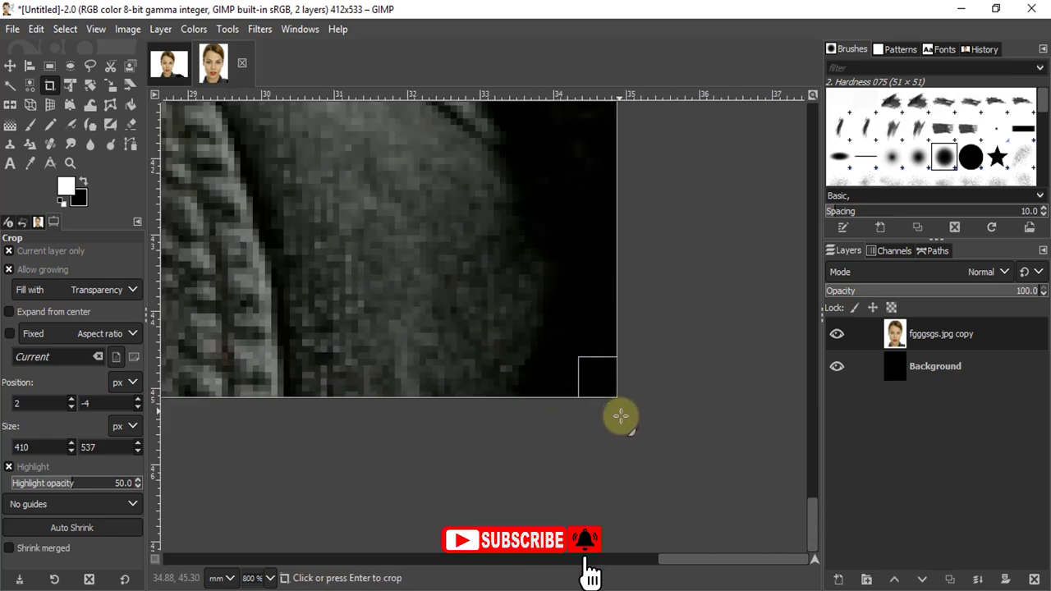
scroll(620, 406, "down", 3)
scroll(622, 414, "down", 3)
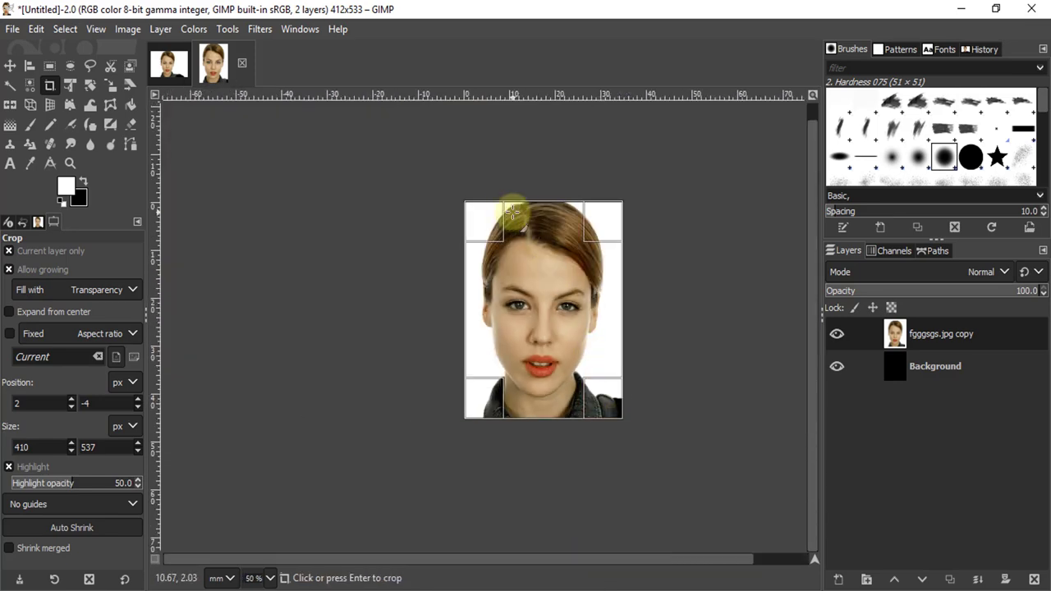
scroll(484, 197, "up", 1)
scroll(488, 193, "up", 2)
scroll(446, 195, "up", 2)
scroll(419, 209, "up", 2)
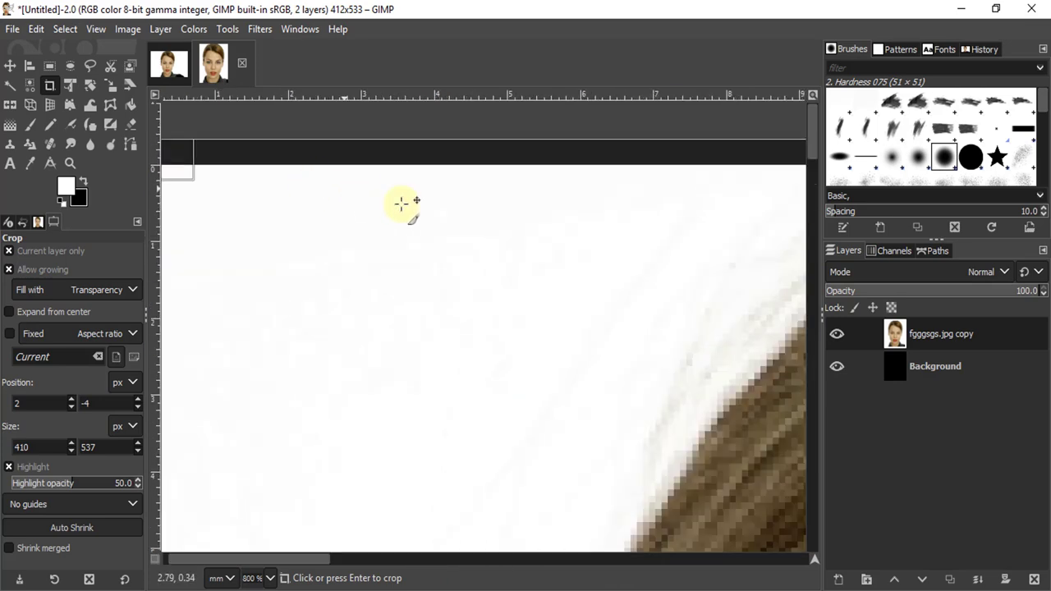
scroll(301, 195, "up", 2)
scroll(349, 218, "up", 1)
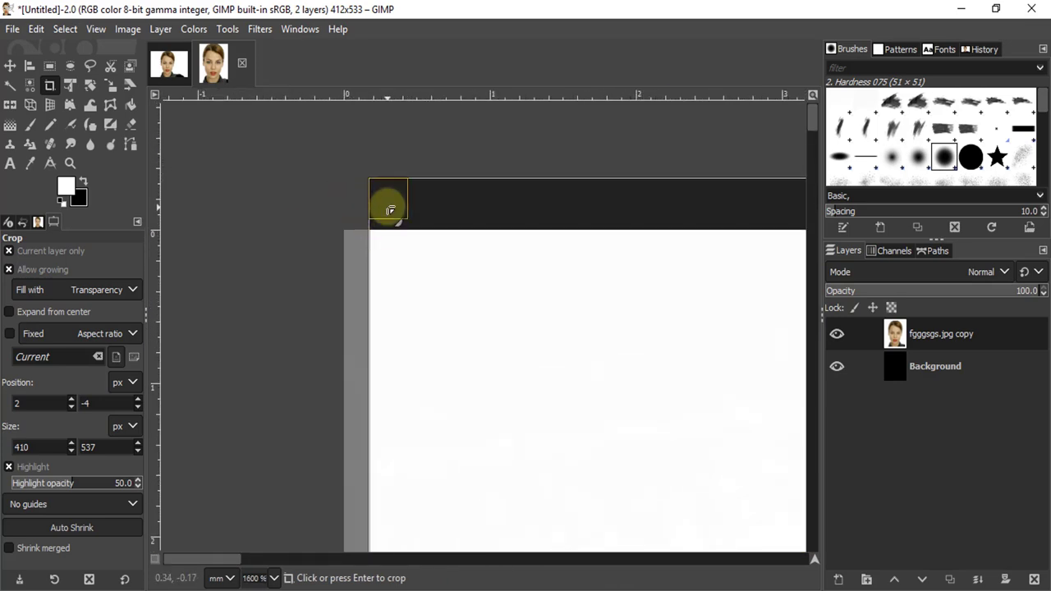
left_click_drag(382, 205, 336, 239)
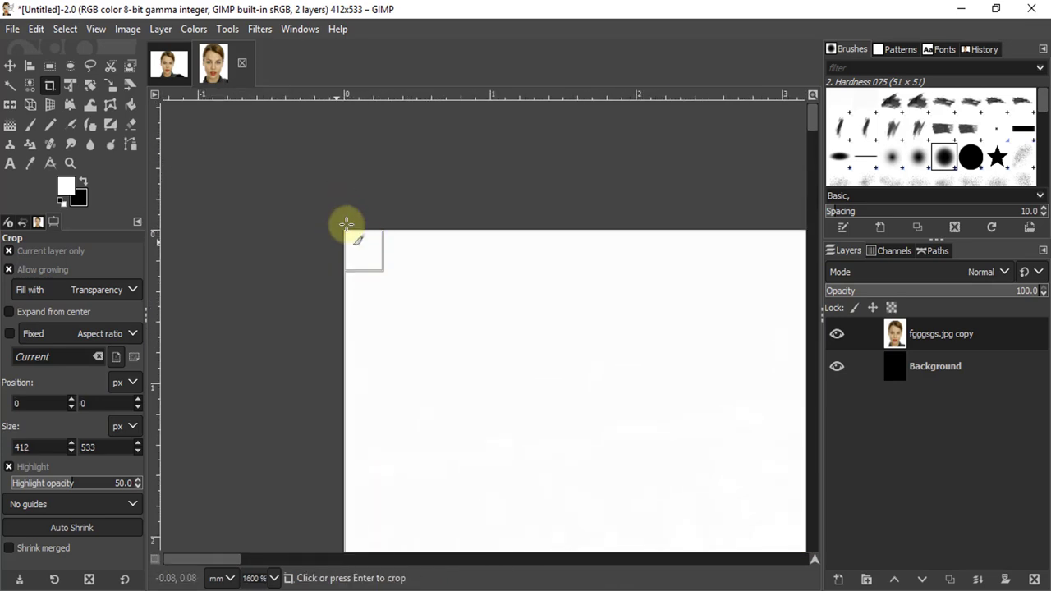
scroll(332, 209, "down", 4)
scroll(341, 205, "down", 5)
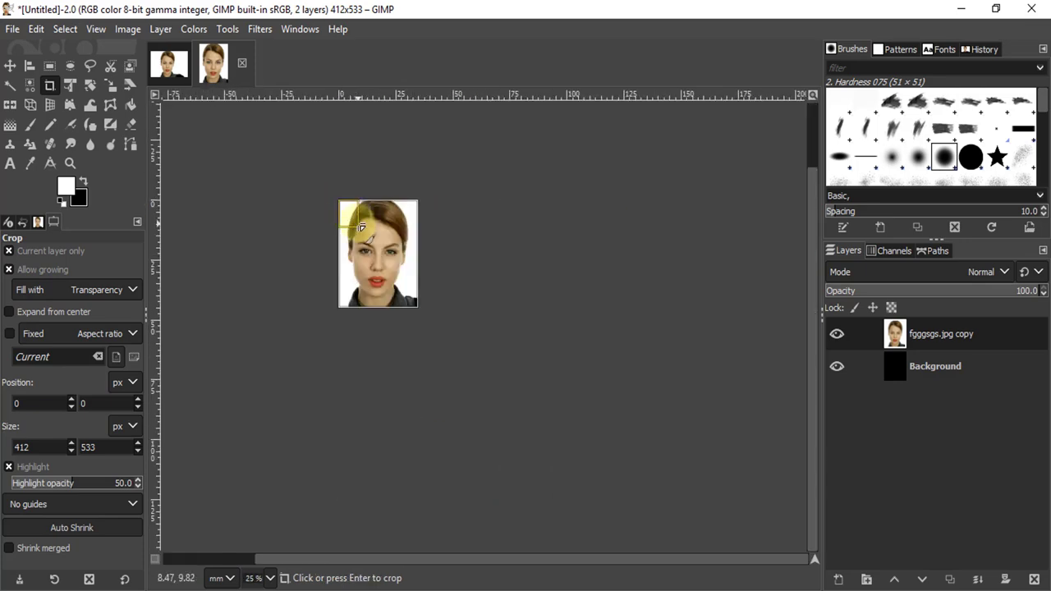
scroll(459, 365, "up", 1)
left_click(444, 365)
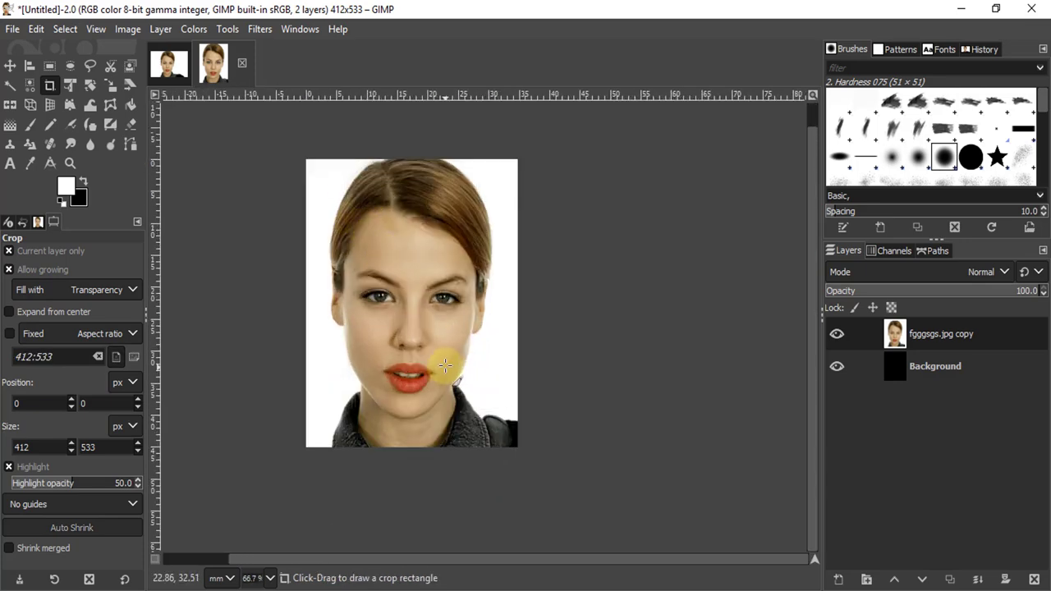
scroll(499, 364, "down", 1)
scroll(423, 300, "up", 2)
scroll(432, 300, "down", 1)
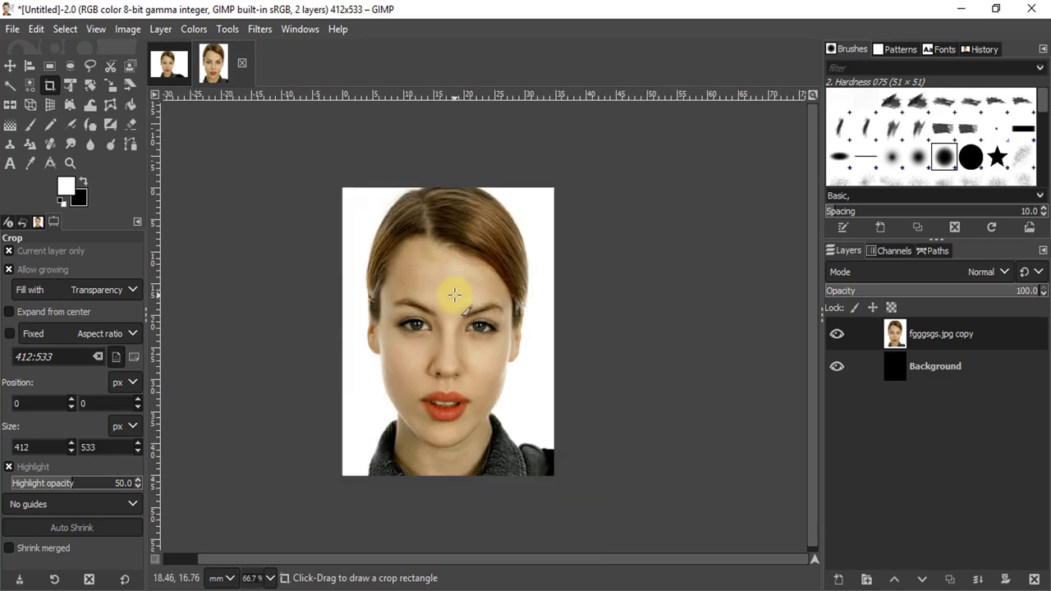
Move the portrait layer, then undo the accidental move.
left_click(11, 68)
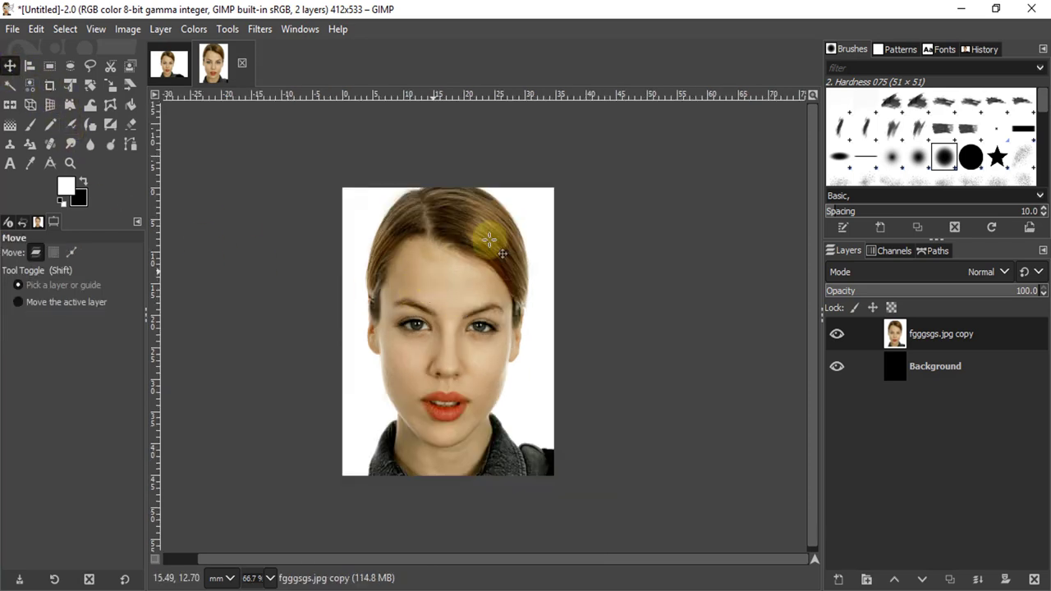
left_click_drag(520, 211, 441, 244)
key("ctrl+z")
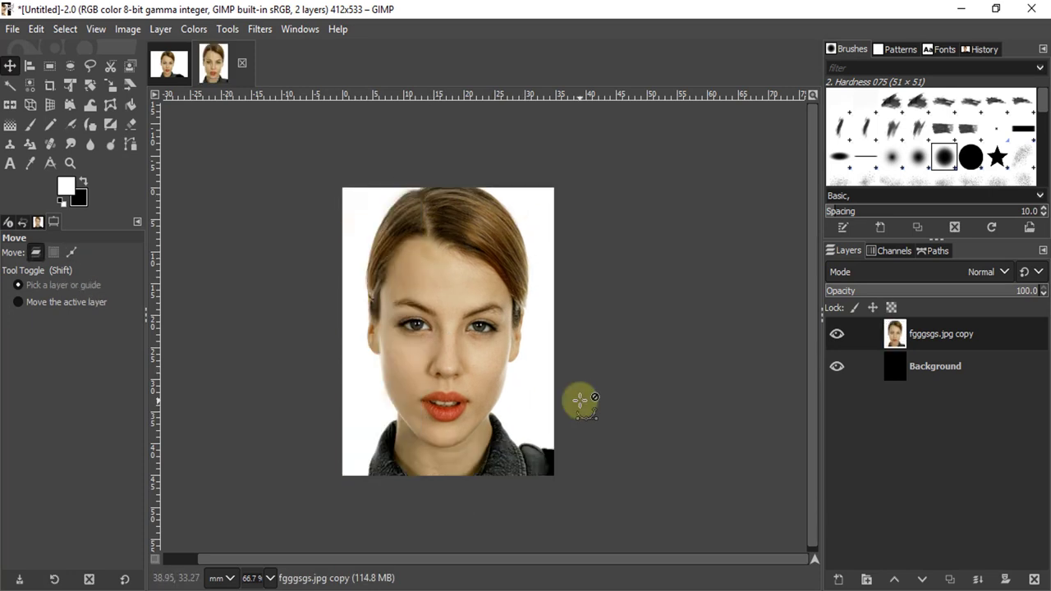
scroll(520, 283, "down", 3)
scroll(518, 261, "up", 2)
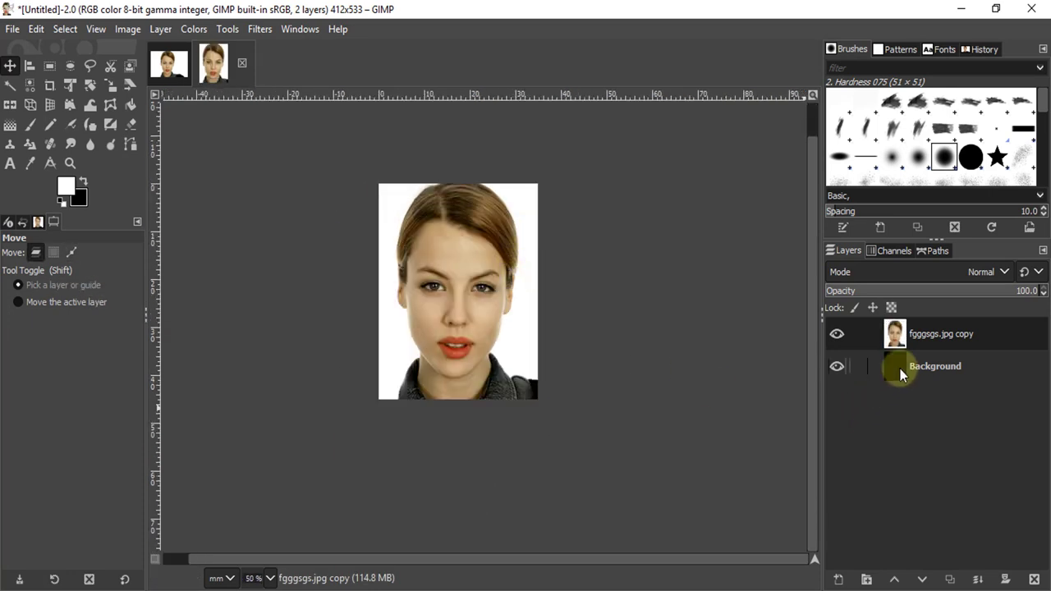
Delete the Background layer, leaving only the fgggsgs.jpg copy layer.
left_click(901, 369)
left_click(1032, 579)
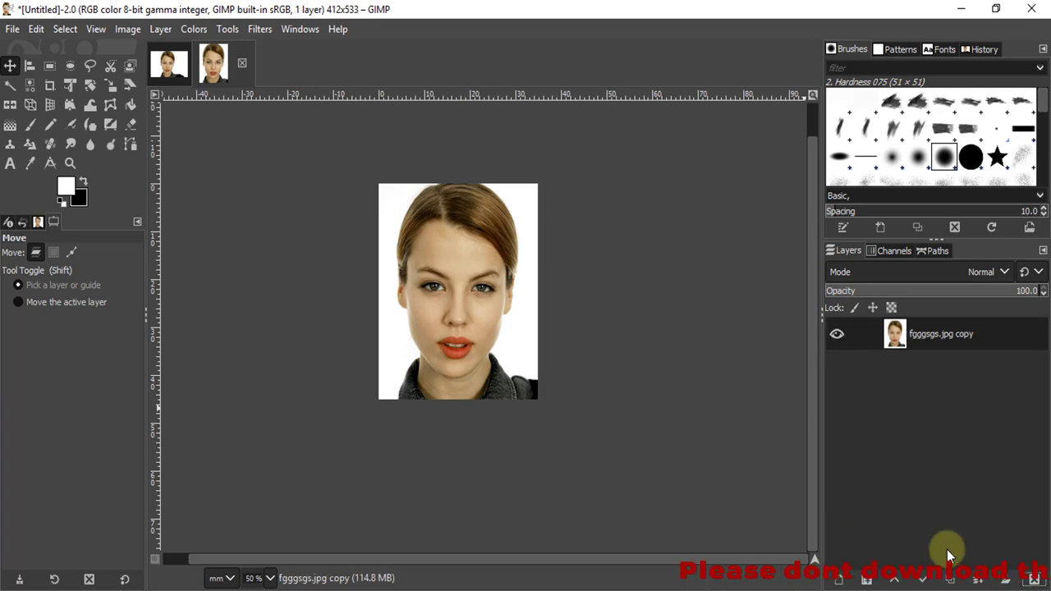
scroll(460, 177, "up", 1)
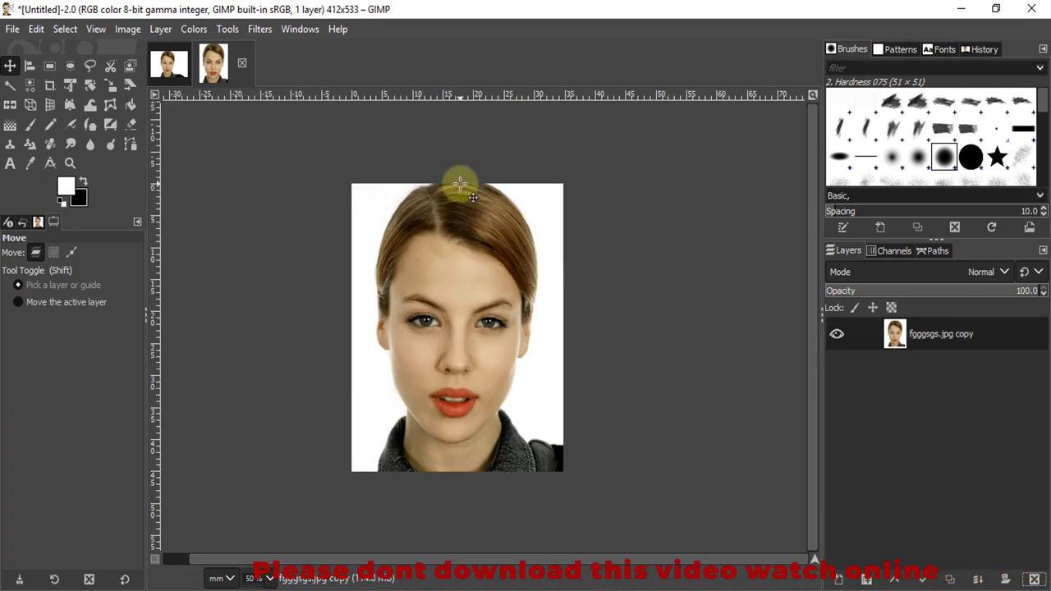
scroll(460, 177, "down", 1)
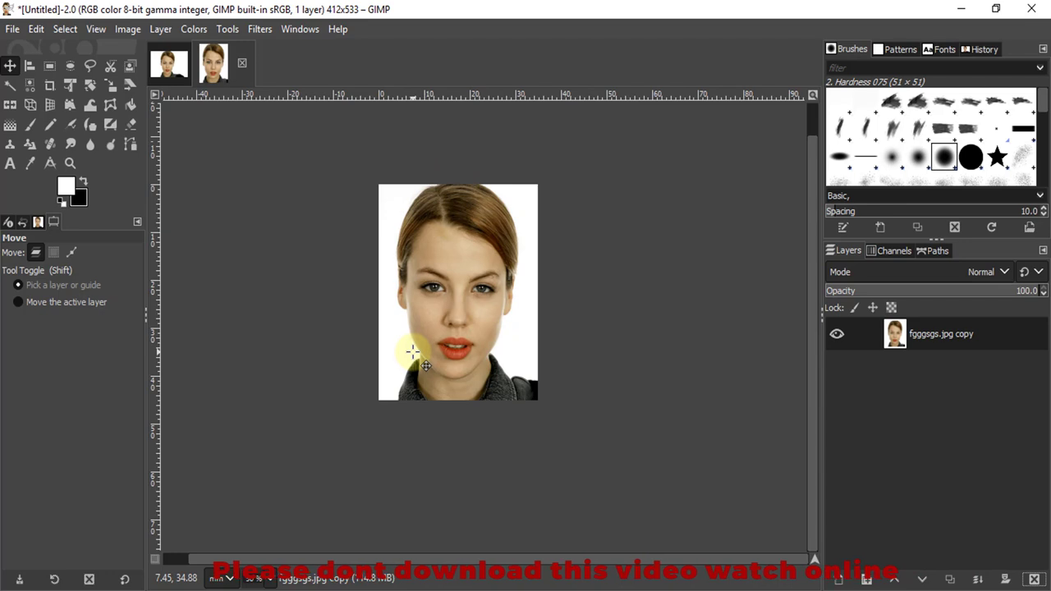
scroll(398, 192, "up", 2)
scroll(399, 191, "down", 1)
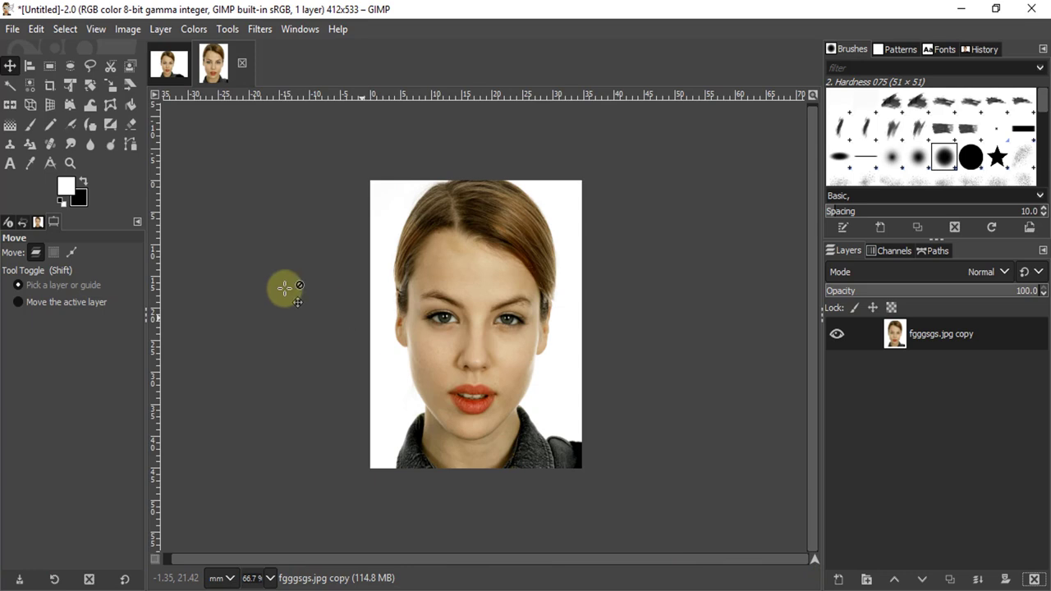
Reset colours to black and white and drag a rectangle selection over the photo.
left_click(83, 180)
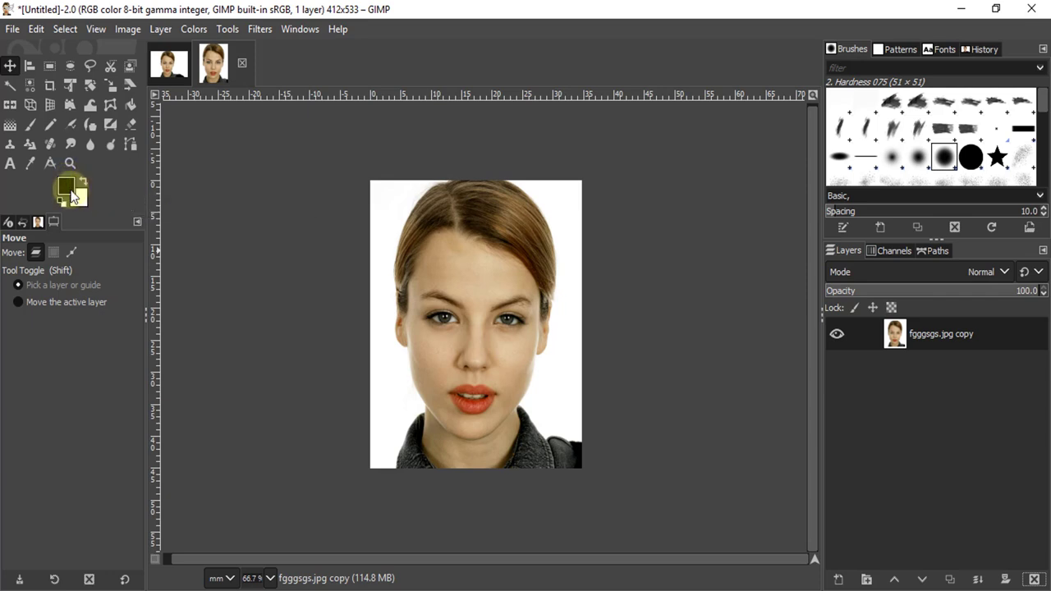
left_click(62, 201)
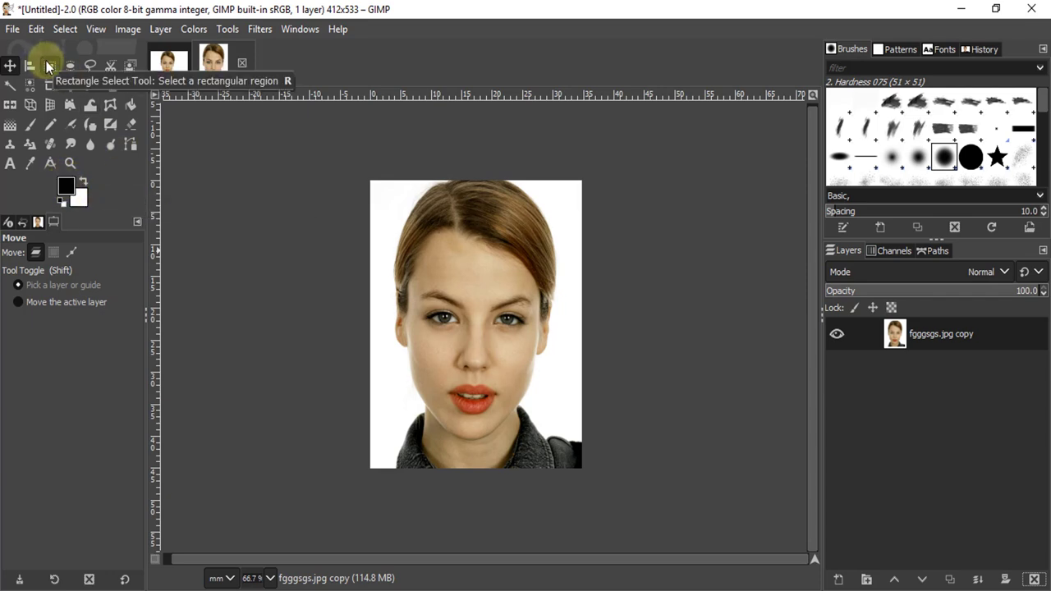
left_click(47, 65)
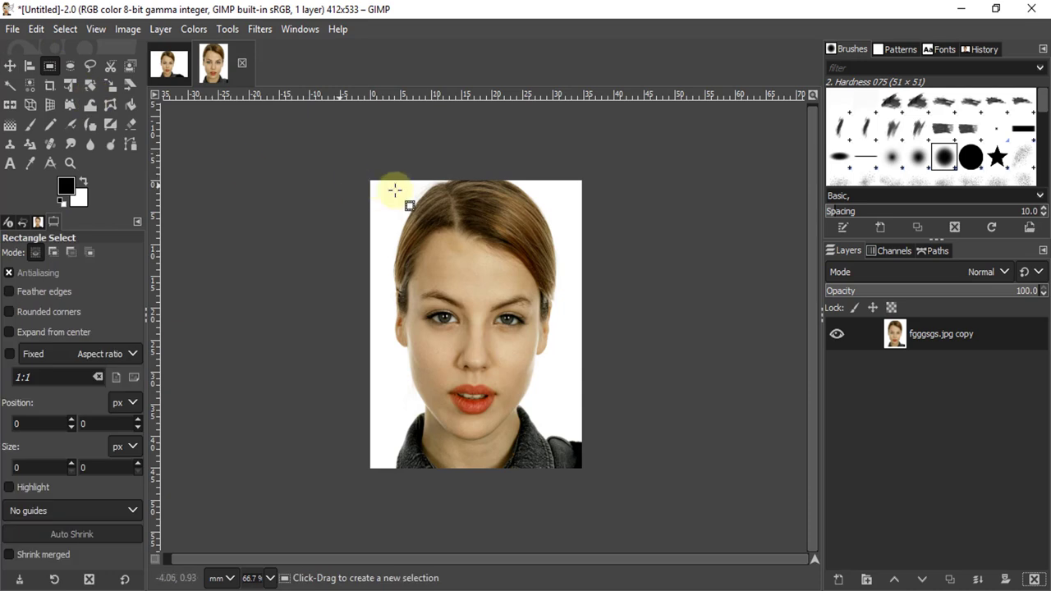
left_click_drag(369, 180, 580, 469)
Adjust the selection edges to cover the full 412×533 canvas from 0,0.
scroll(583, 483, "up", 4)
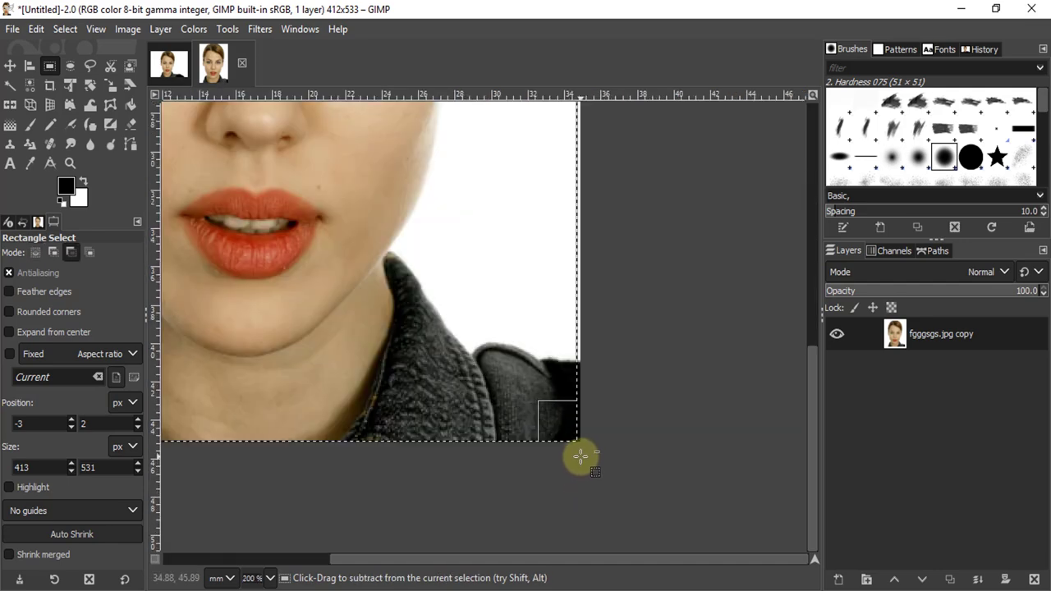
scroll(582, 452, "up", 3)
scroll(582, 415, "up", 3)
scroll(558, 420, "up", 2)
left_click_drag(485, 388, 586, 404)
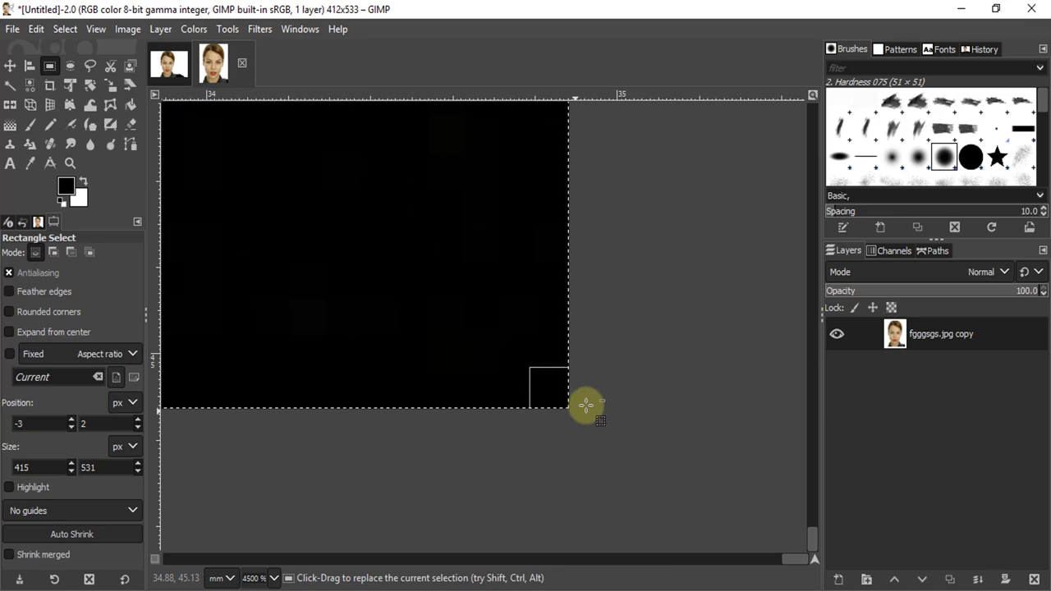
scroll(586, 405, "down", 4)
scroll(608, 440, "down", 4)
scroll(607, 441, "down", 4)
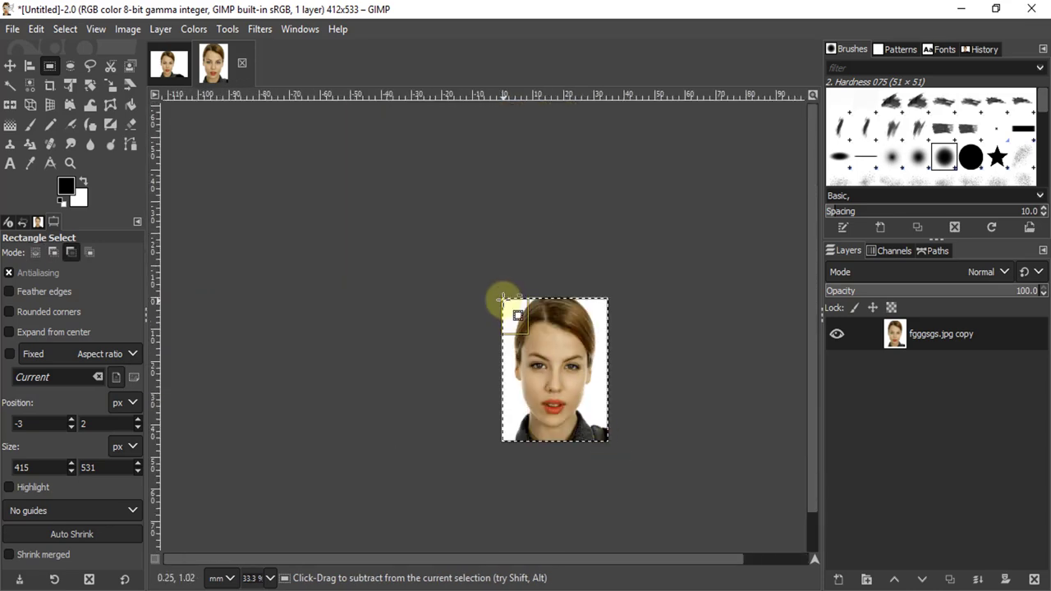
scroll(500, 300, "up", 3)
scroll(500, 295, "up", 3)
scroll(496, 286, "up", 3)
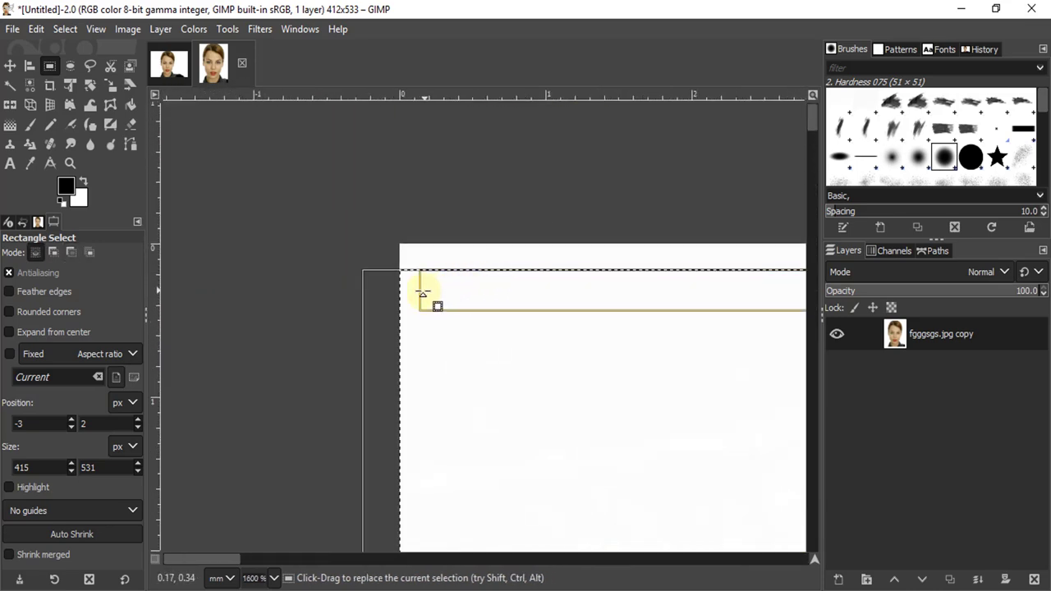
mouse_move(439, 292)
left_mouse_down()
mouse_move(404, 272)
mouse_move(437, 260)
left_mouse_up()
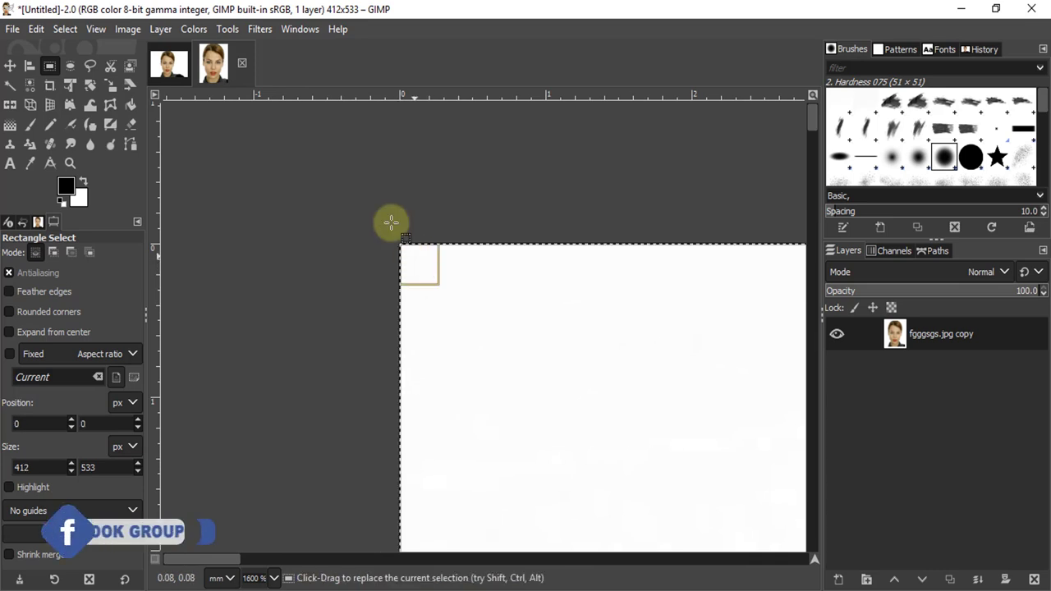
scroll(394, 224, "down", 3)
scroll(395, 220, "down", 5)
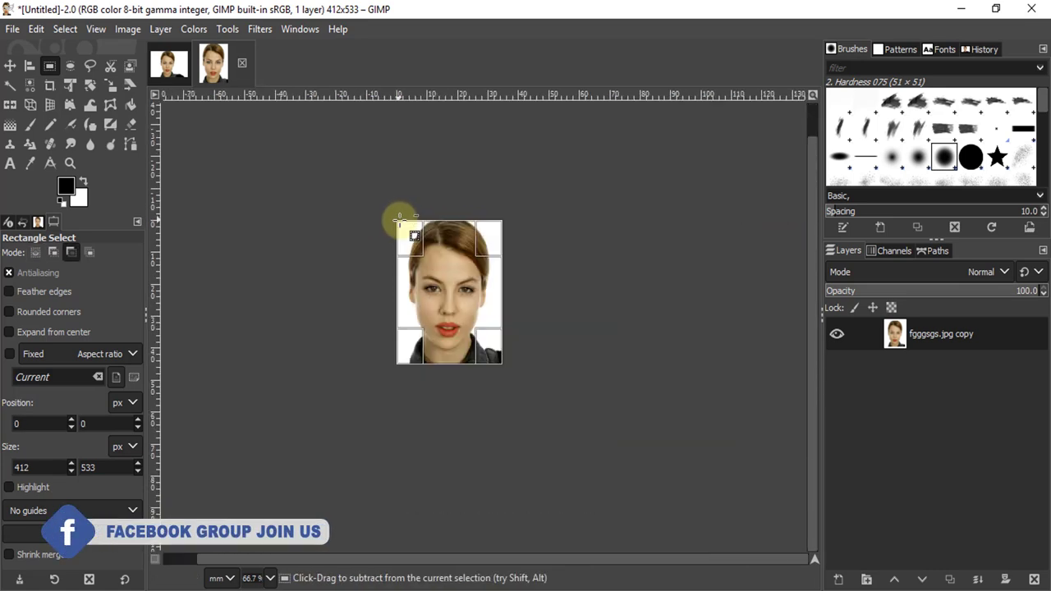
scroll(399, 226, "down", 1)
scroll(410, 238, "up", 4)
scroll(425, 255, "down", 2)
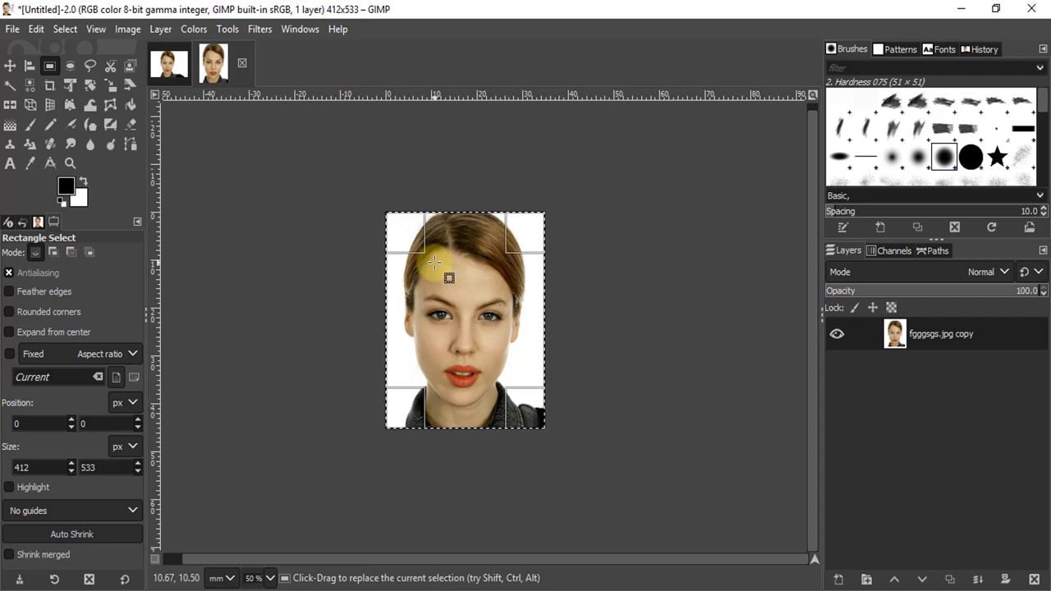
left_click(36, 28)
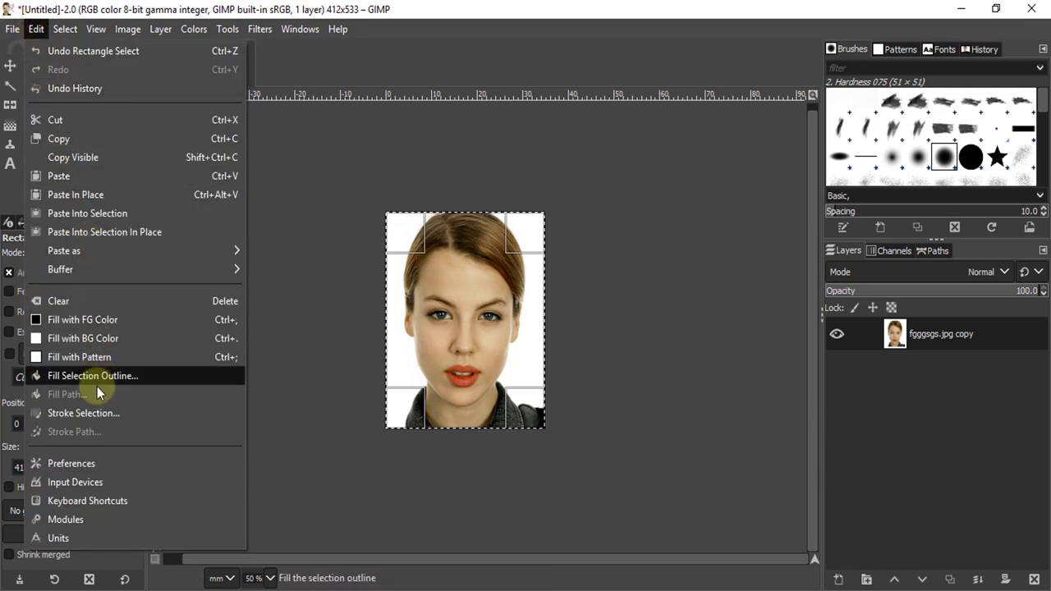
Stroke the selection with a 10 px solid black line.
left_click(73, 414)
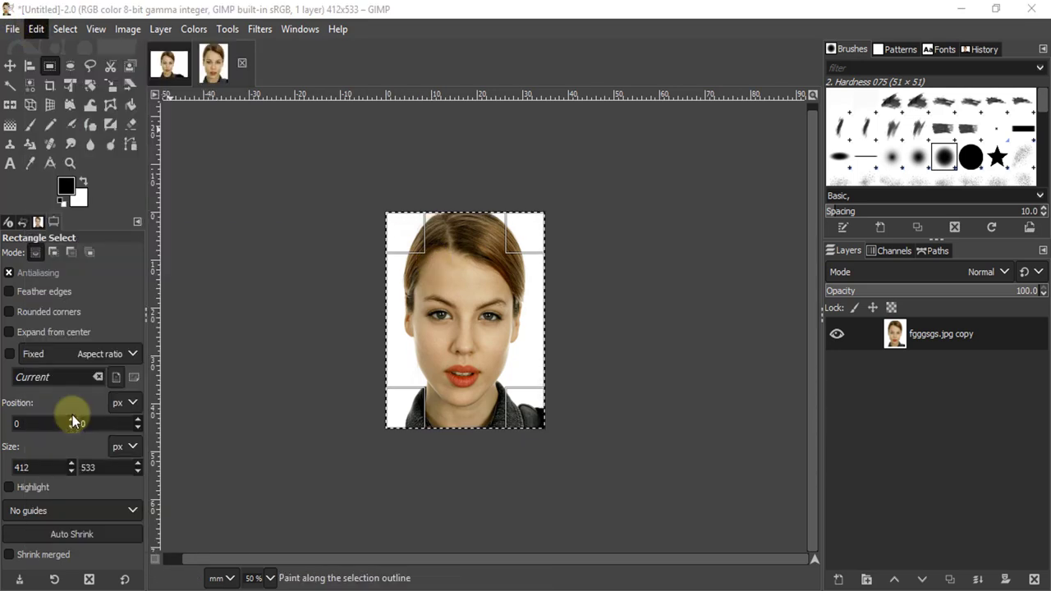
left_click_drag(527, 185, 171, 76)
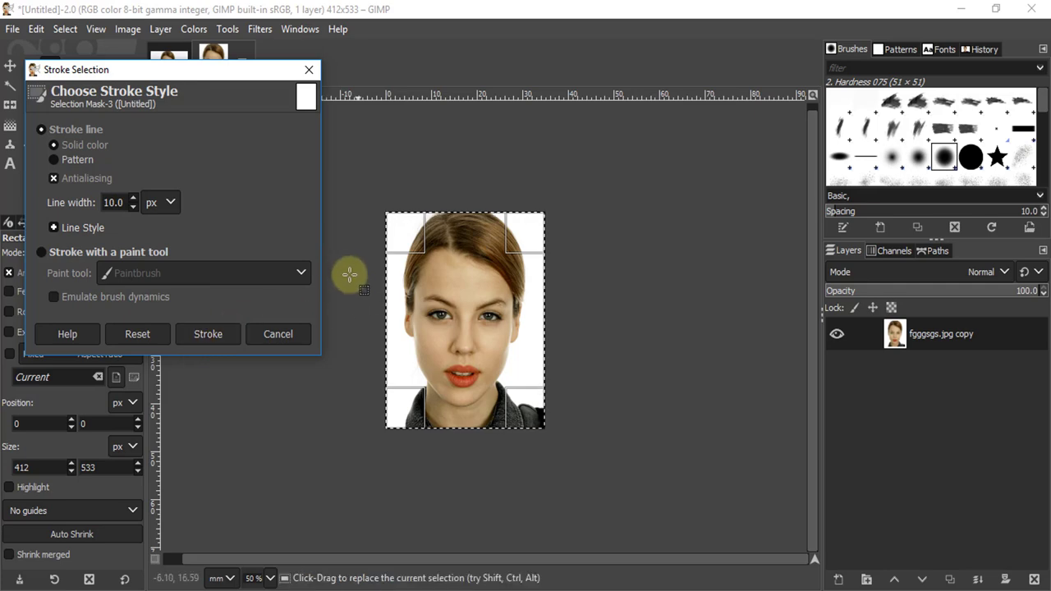
left_click(207, 334)
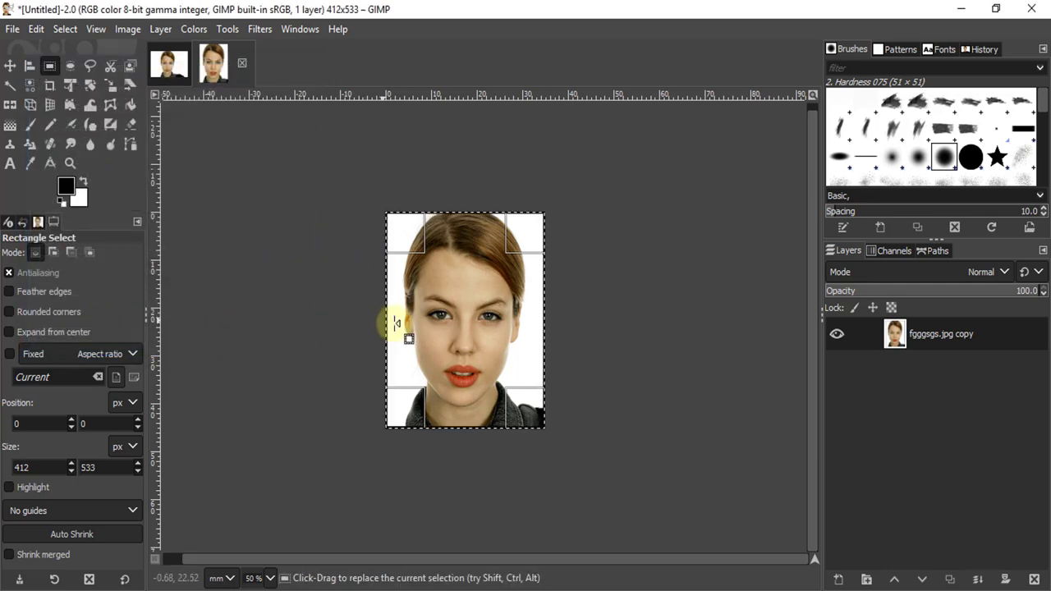
scroll(411, 246, "up", 3)
scroll(386, 234, "down", 2)
scroll(394, 241, "up", 1)
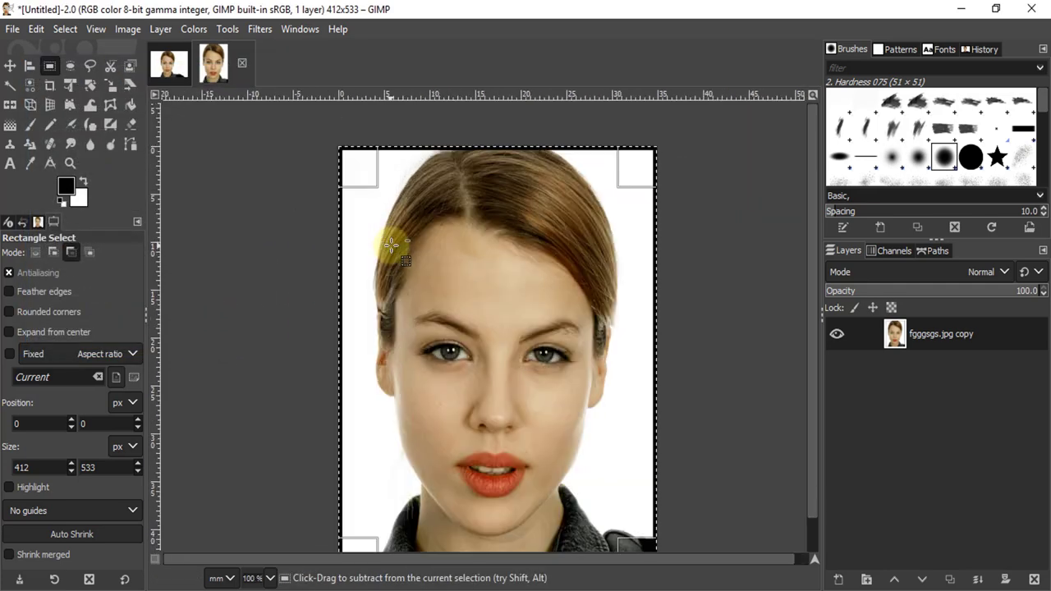
scroll(394, 241, "down", 1)
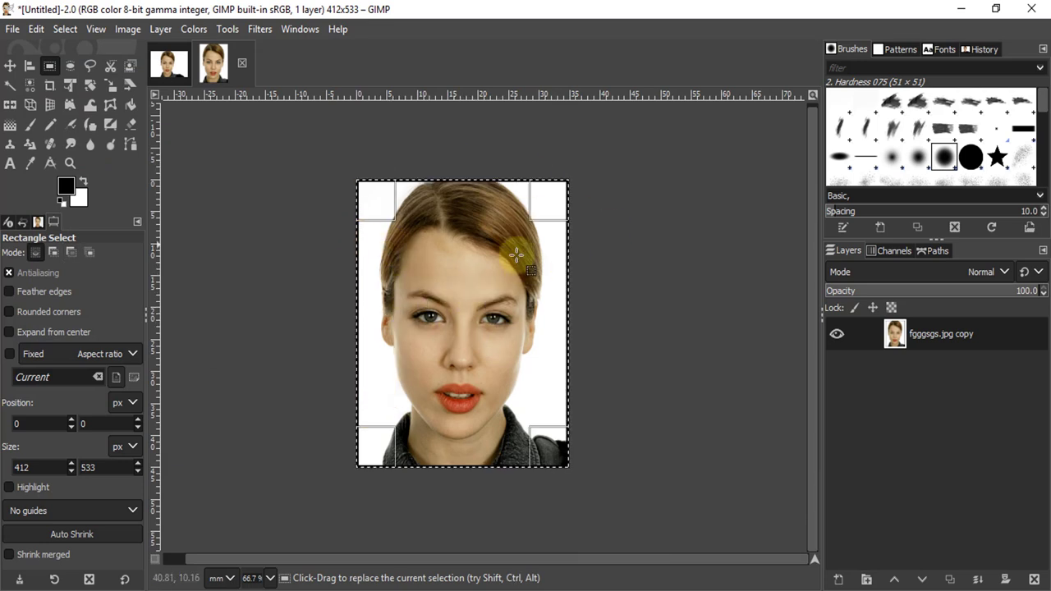
left_click(71, 29)
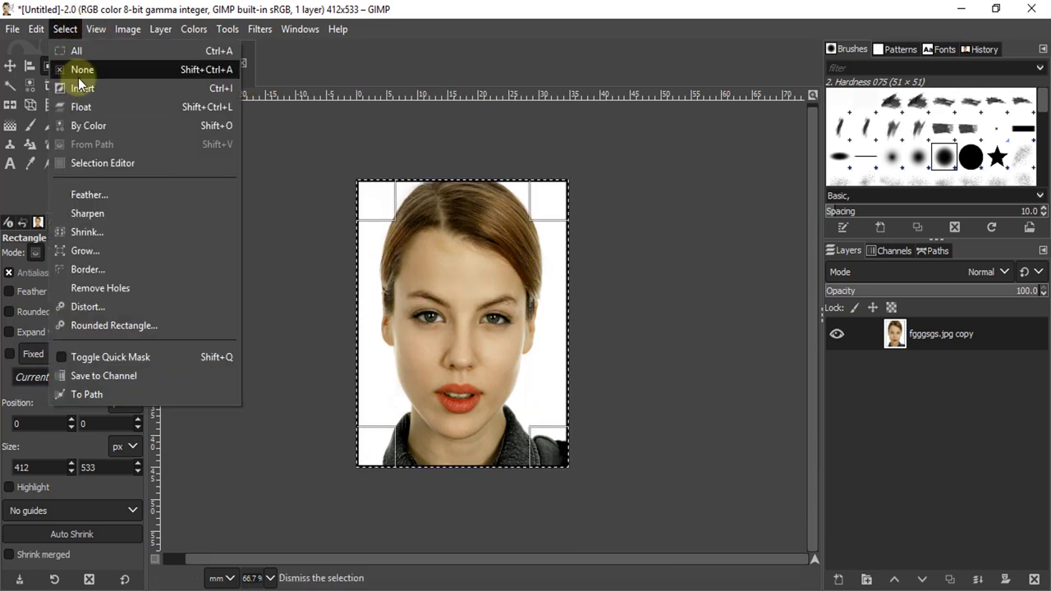
Remove the selection and zoom around to inspect the black border.
left_click(78, 77)
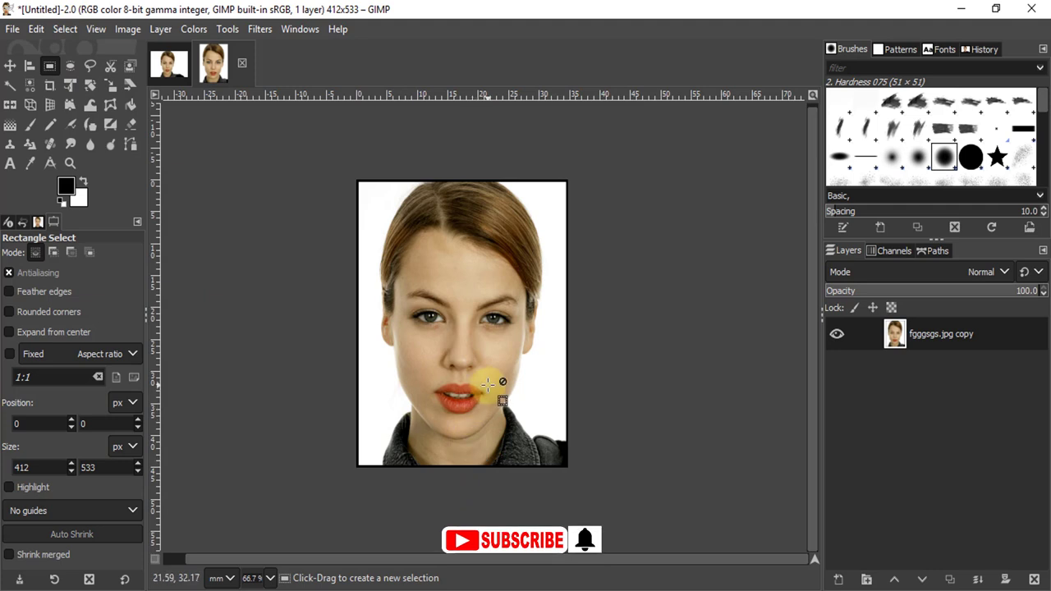
scroll(484, 387, "down", 2)
scroll(490, 384, "up", 1)
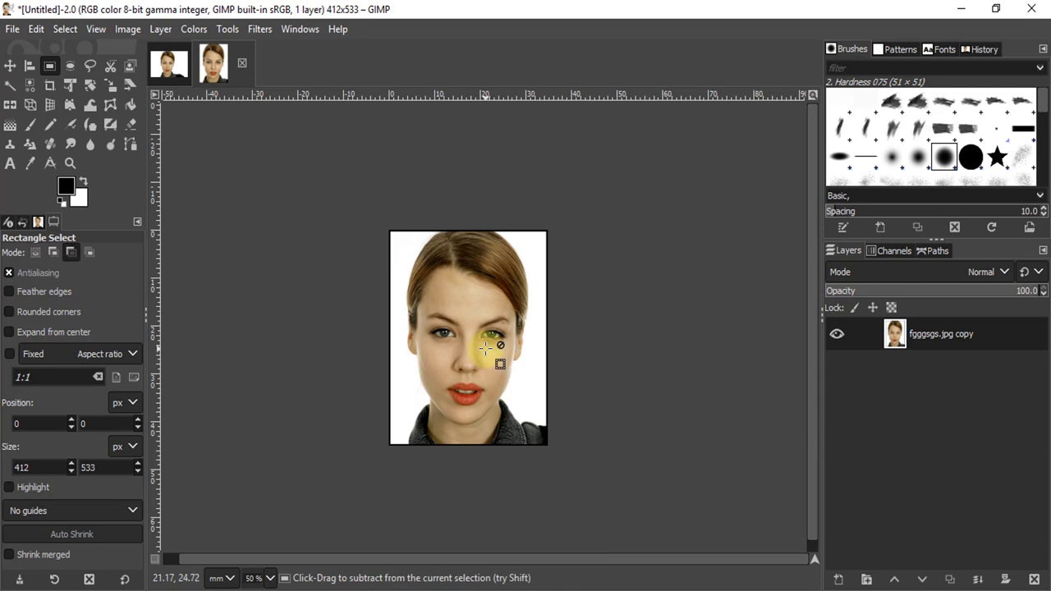
scroll(490, 353, "up", 1, "ctrl")
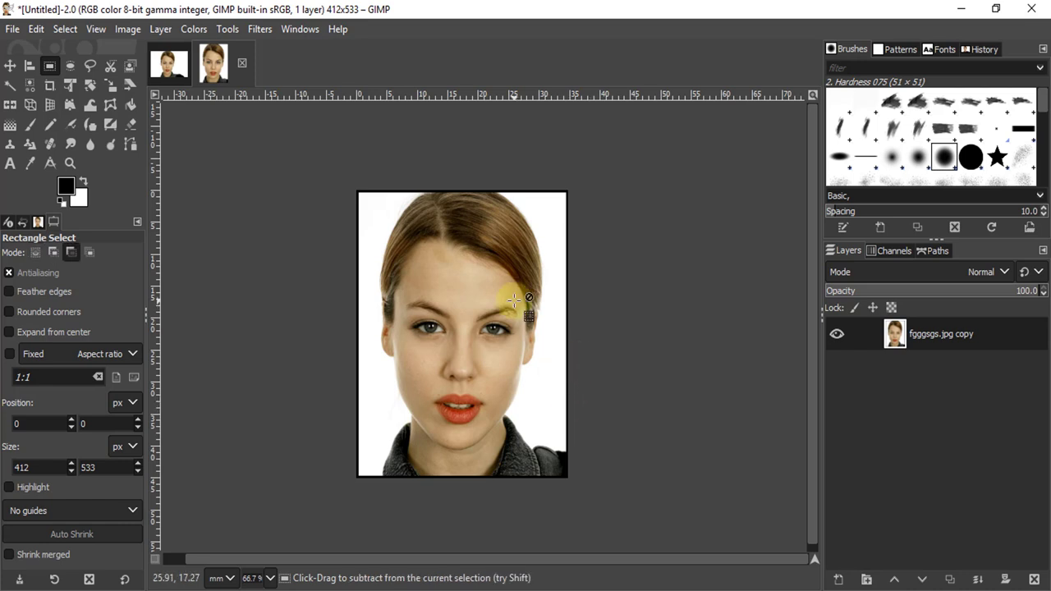
scroll(501, 311, "down", 1, "ctrl")
scroll(533, 318, "up", 1, "ctrl")
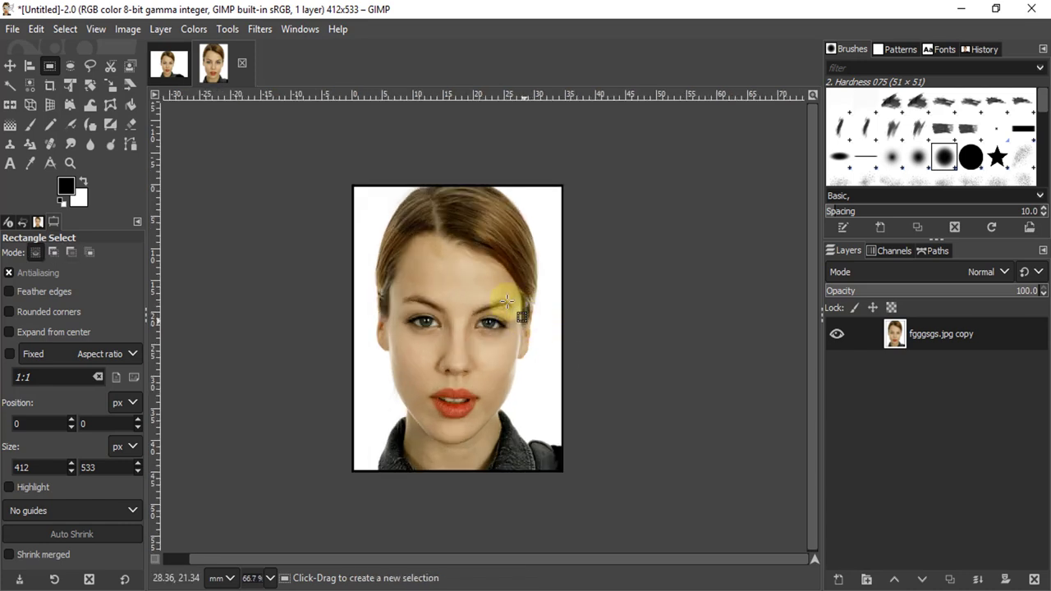
left_click(12, 28)
Create a new white 6 × 4 inch image at 300 ppi (1800×1200 px).
left_click(18, 57)
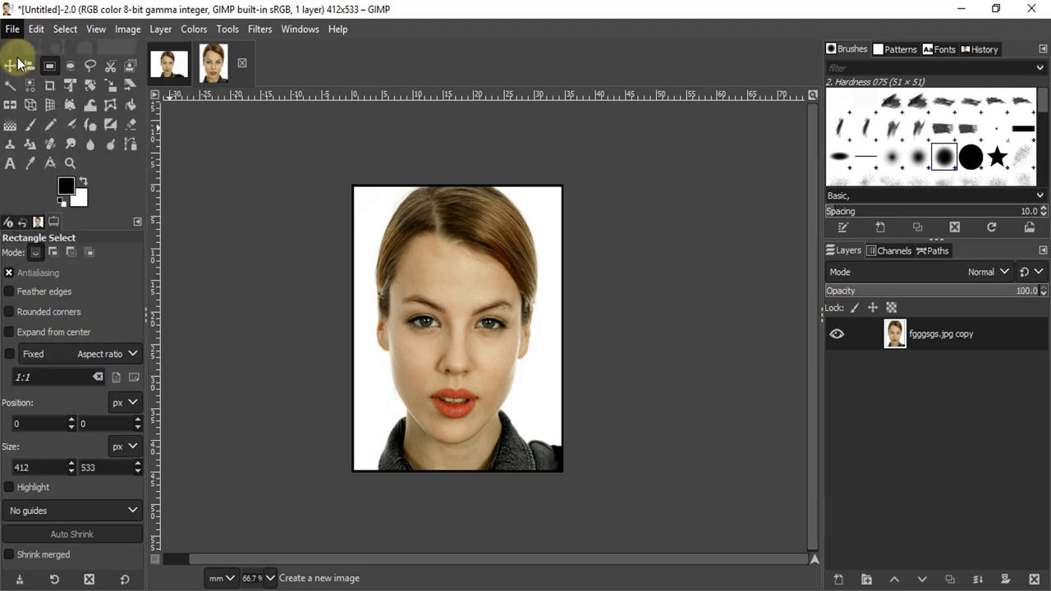
left_click_drag(415, 51, 719, 64)
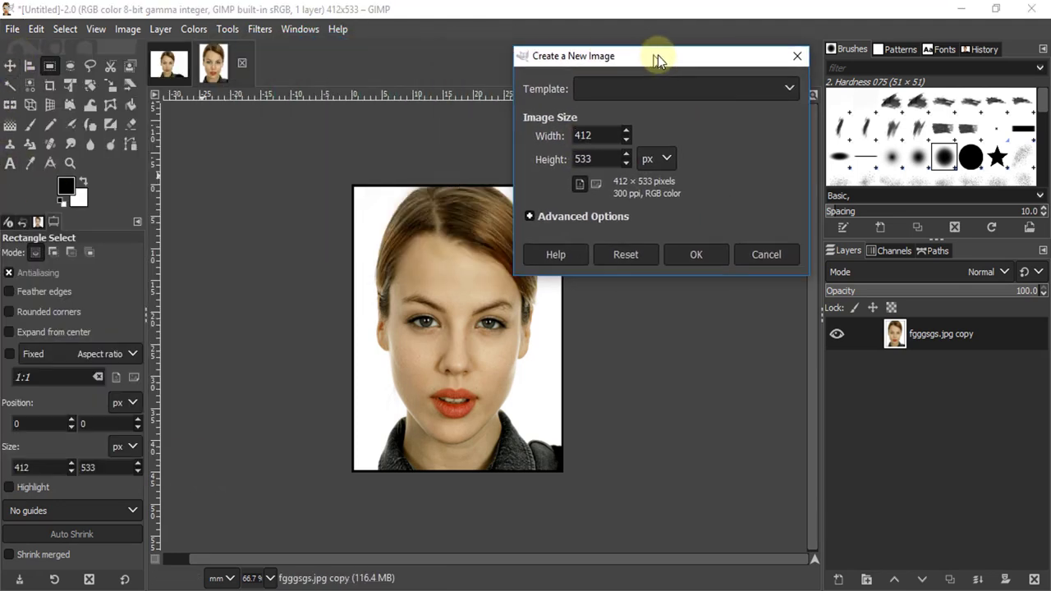
left_click(671, 159)
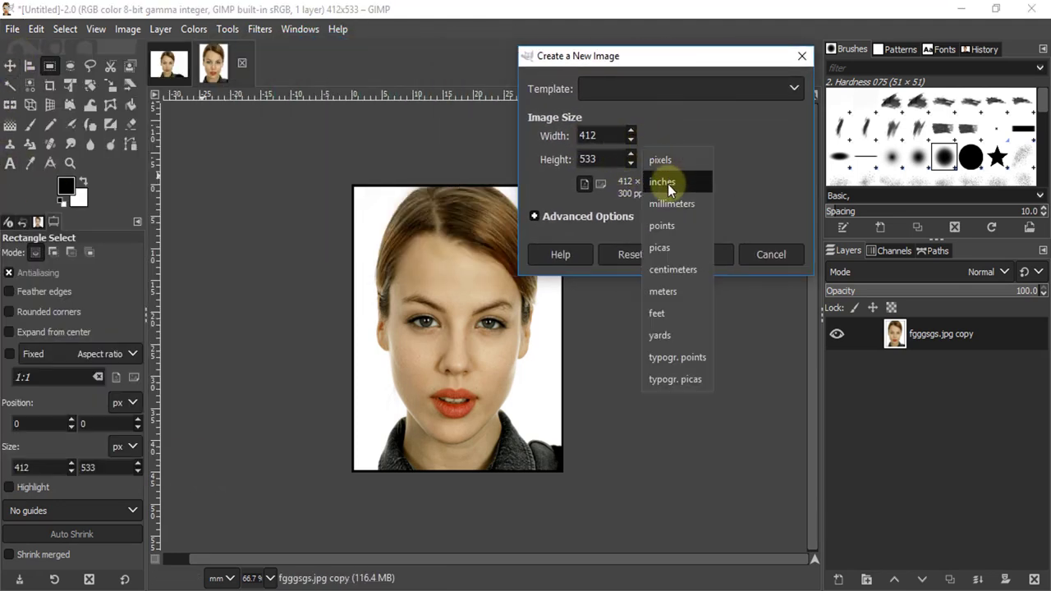
left_click(668, 182)
double_click(614, 136)
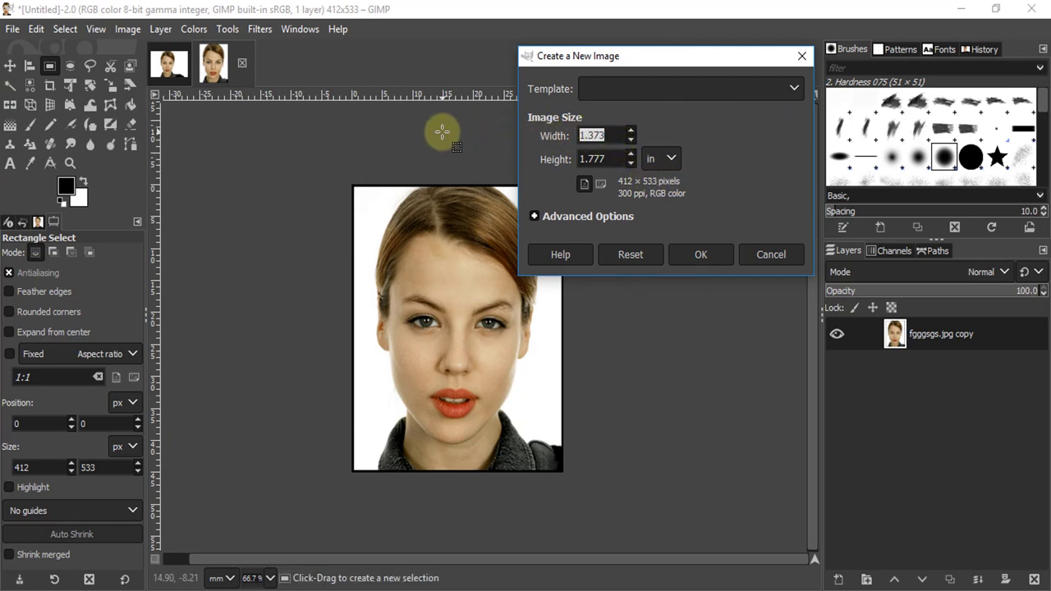
type("6")
key("Tab")
type("4")
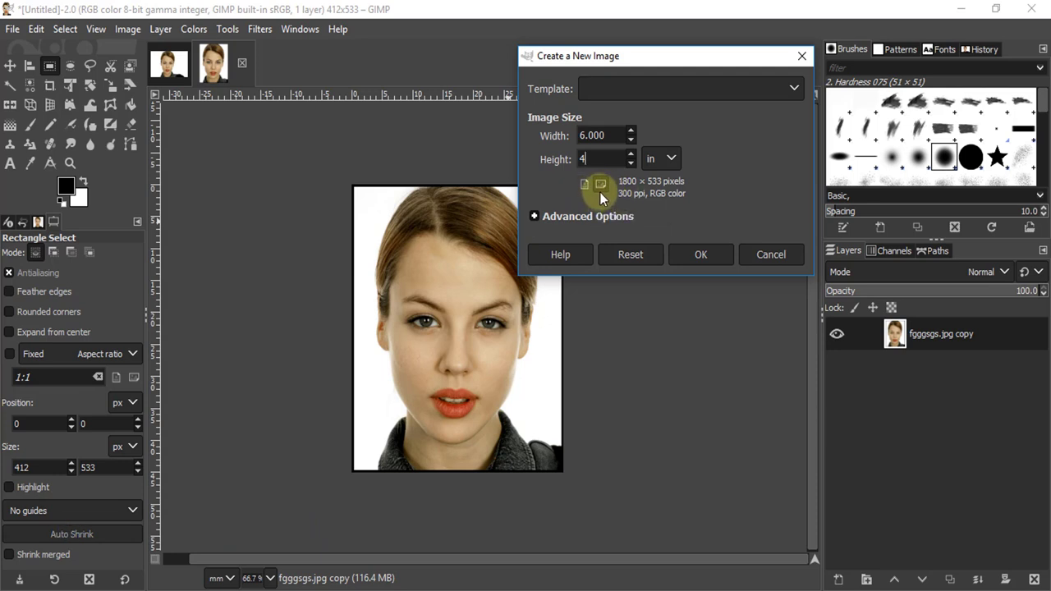
left_click(538, 215)
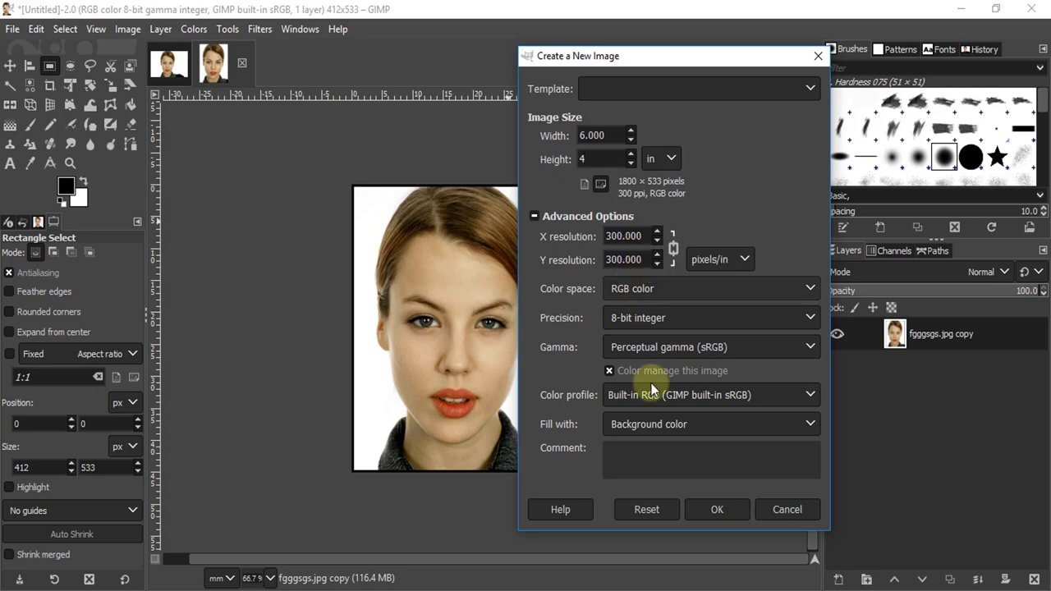
left_click(740, 512)
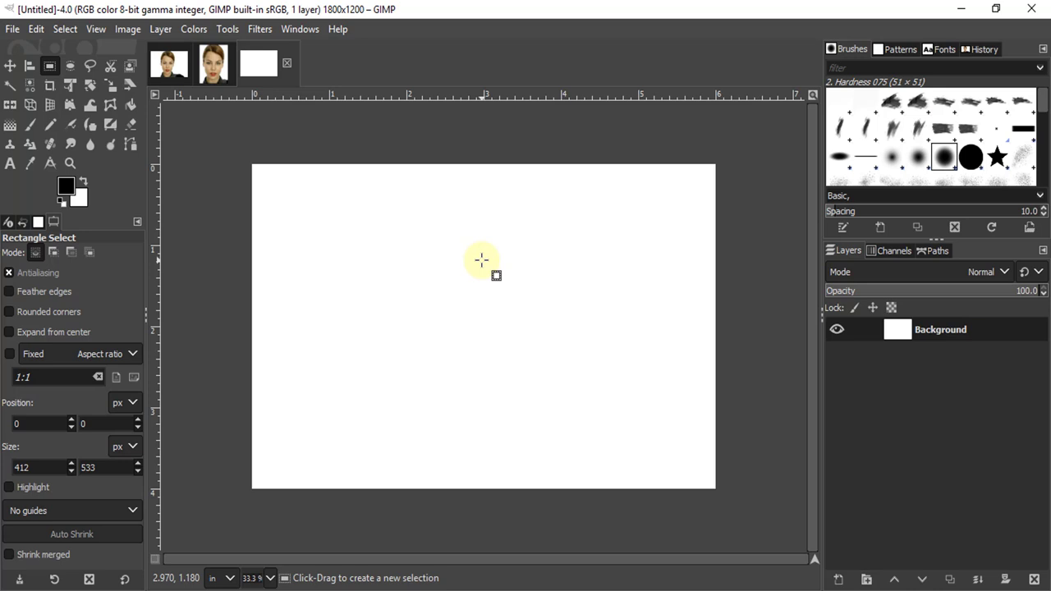
Copy the entire bordered 412×533 passport photo and return to the blank 1800×1200 sheet.
left_click(221, 66)
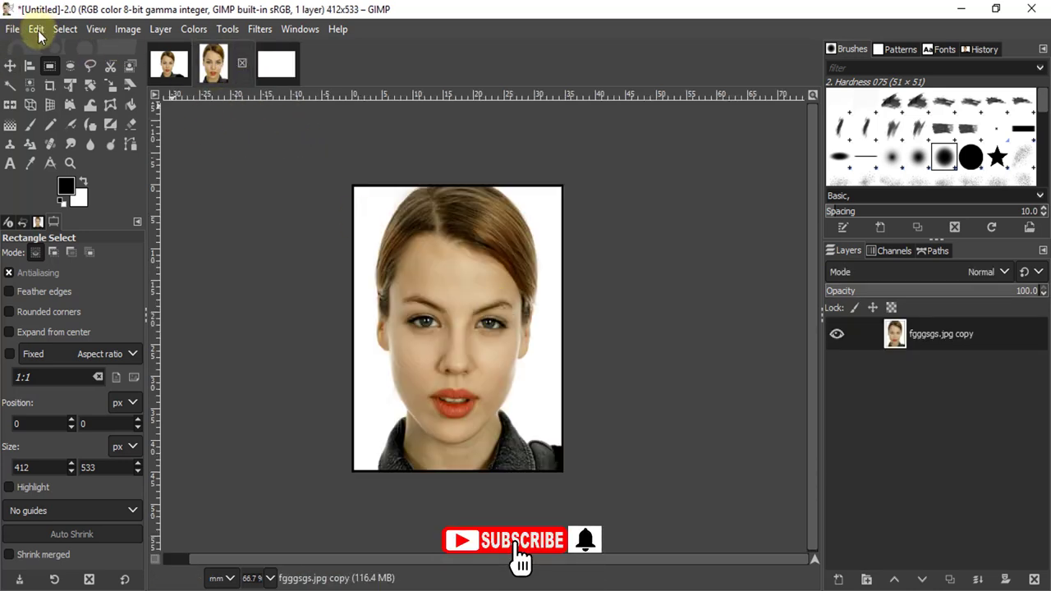
key("ctrl+a")
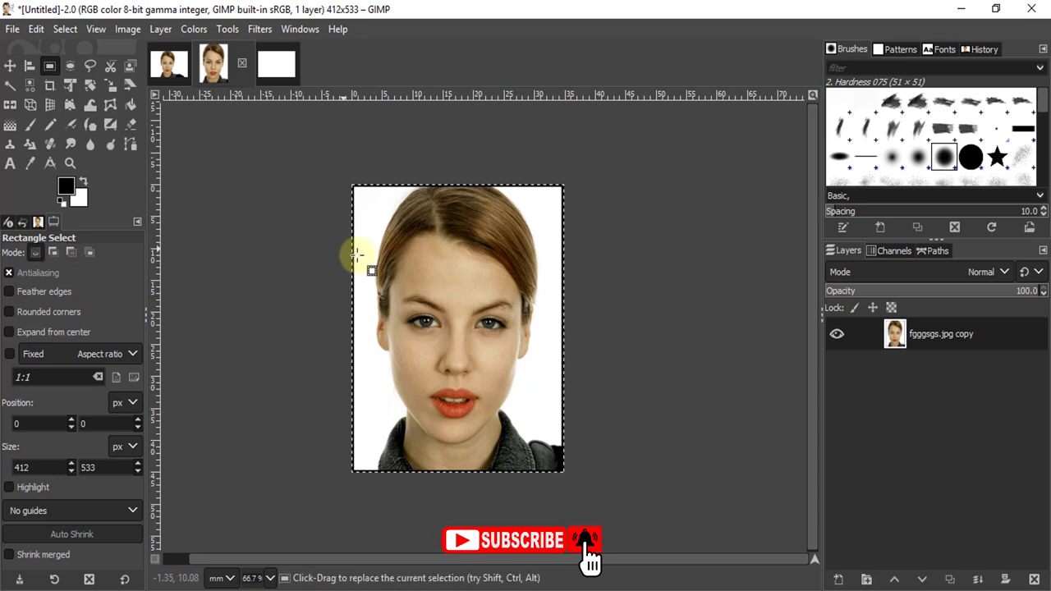
left_click(36, 29)
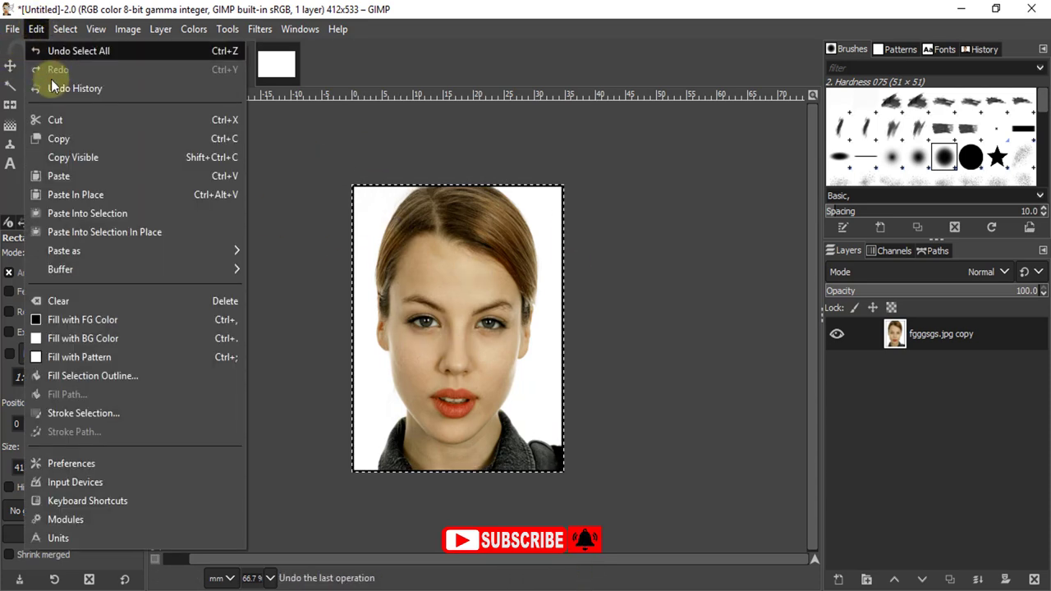
left_click(67, 140)
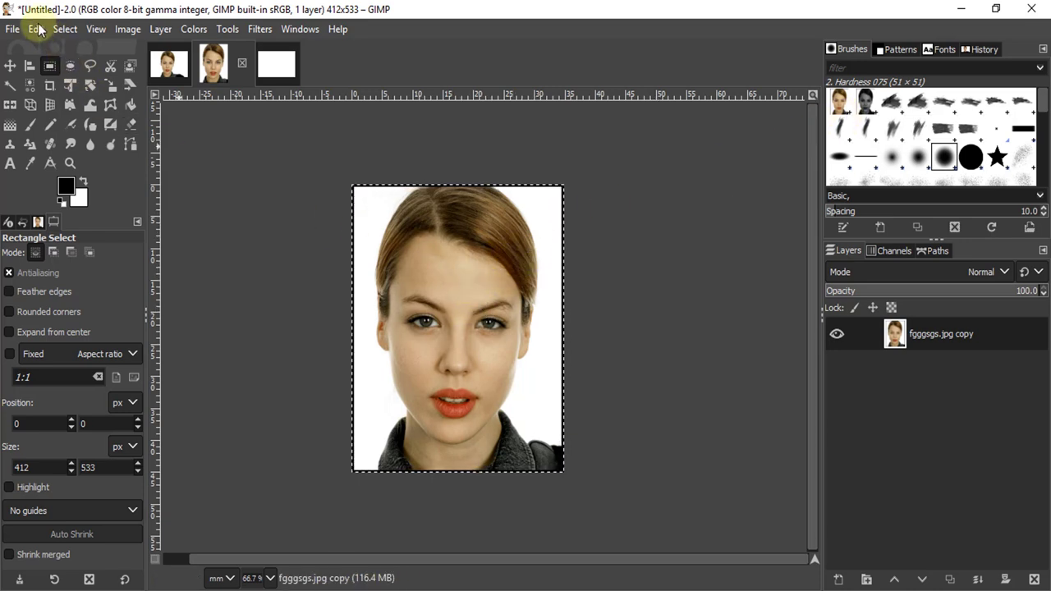
left_click(265, 64)
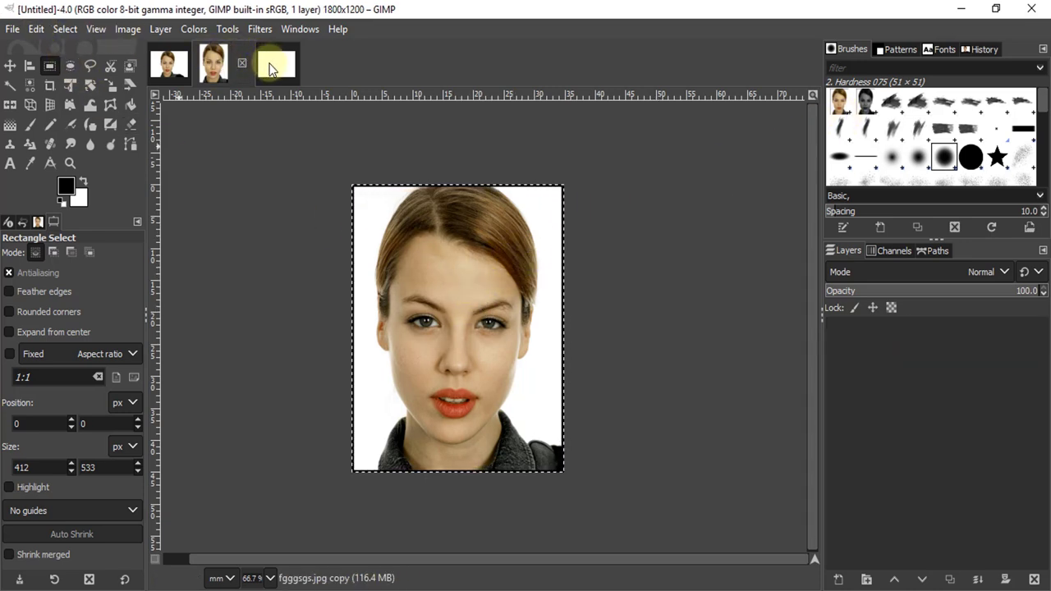
left_click(37, 32)
mouse_move(62, 250)
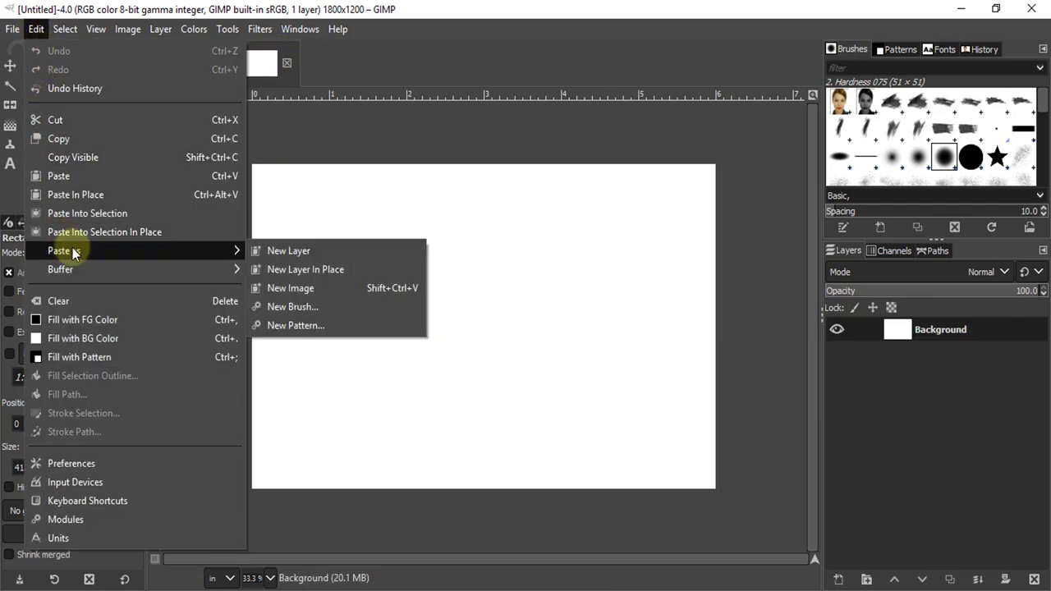
Paste the photo as a trial layer at the top-left, then undo the move and paste.
left_click(285, 254)
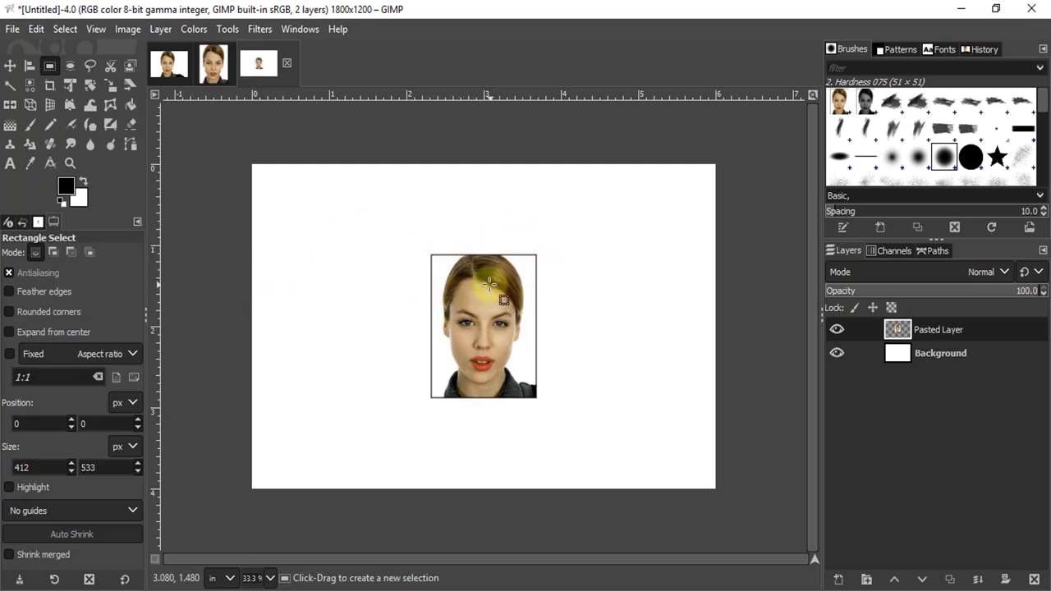
left_click(10, 66)
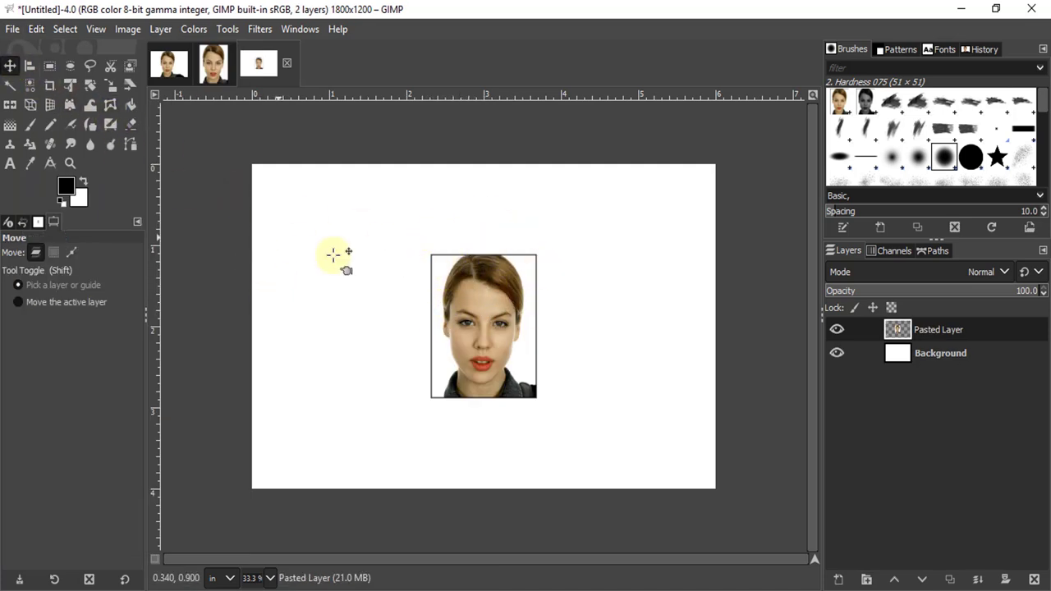
left_click_drag(436, 268, 271, 181)
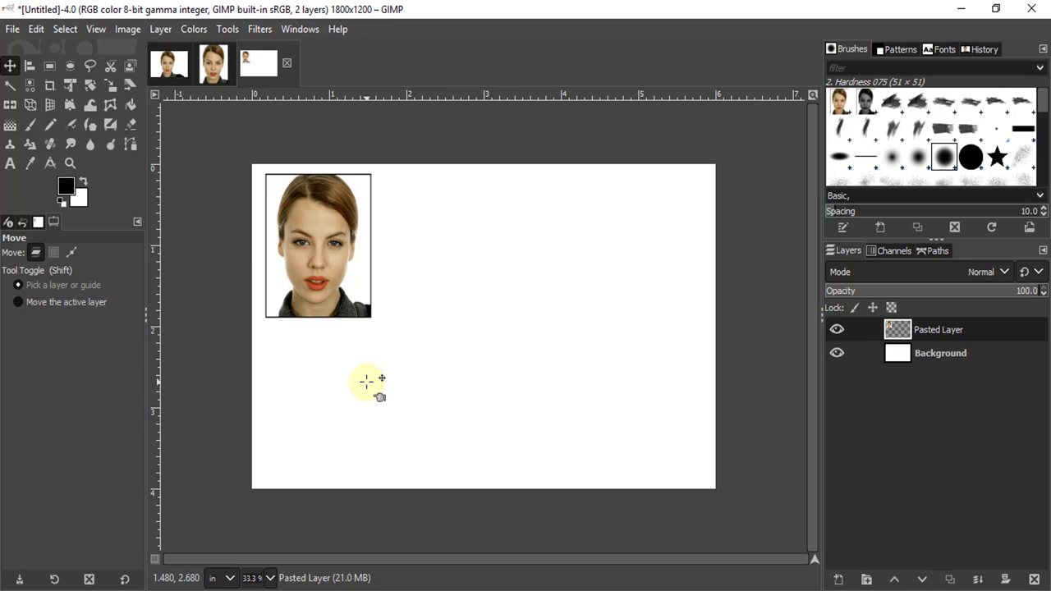
key("ctrl+z")
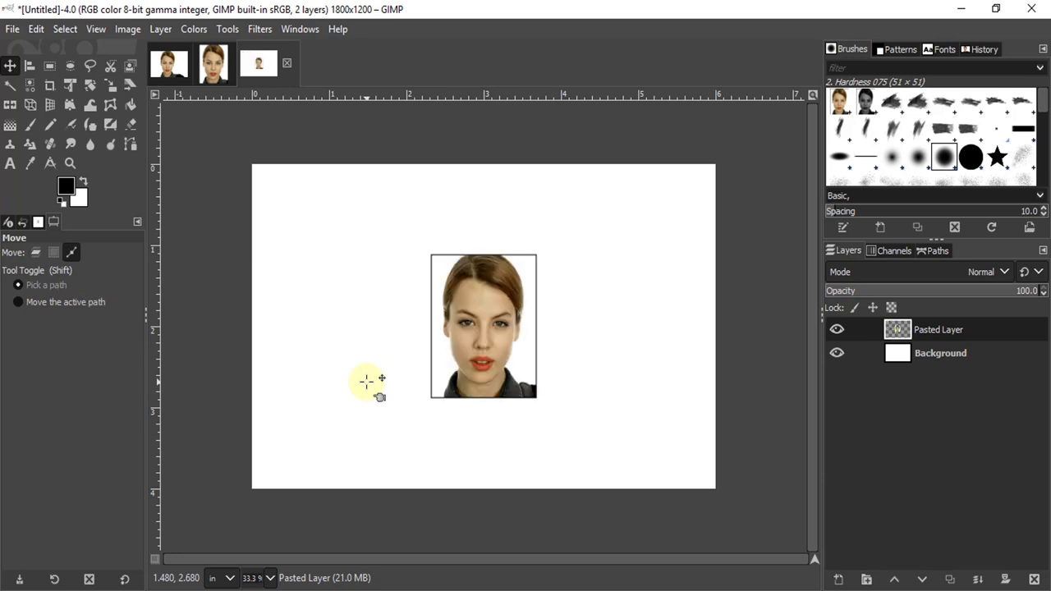
key("ctrl+z")
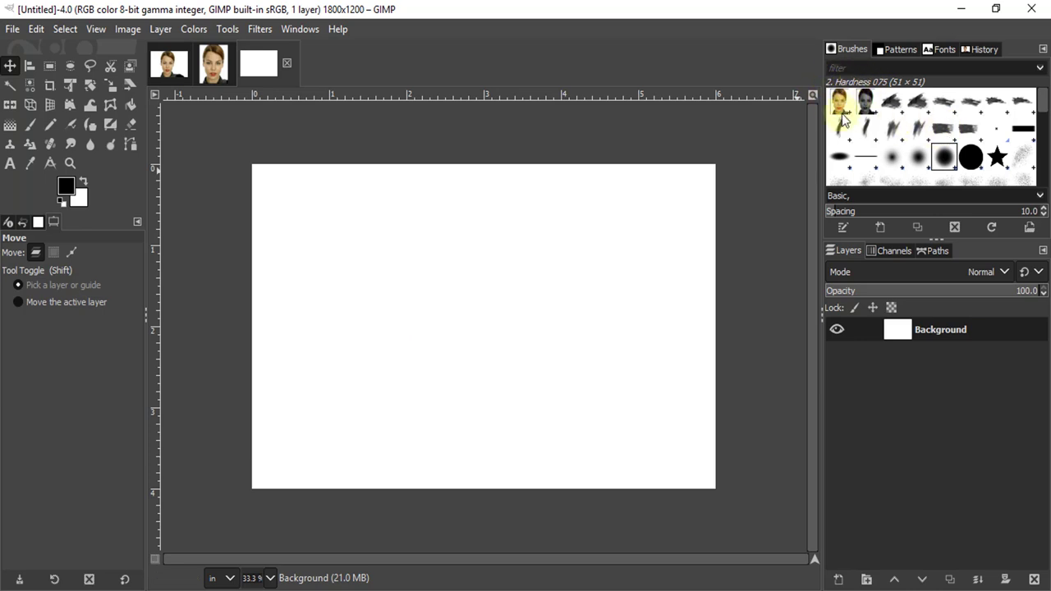
Bucket-fill the white sheet with the Clipboard Image pattern to tile the passport photo.
left_click(131, 105)
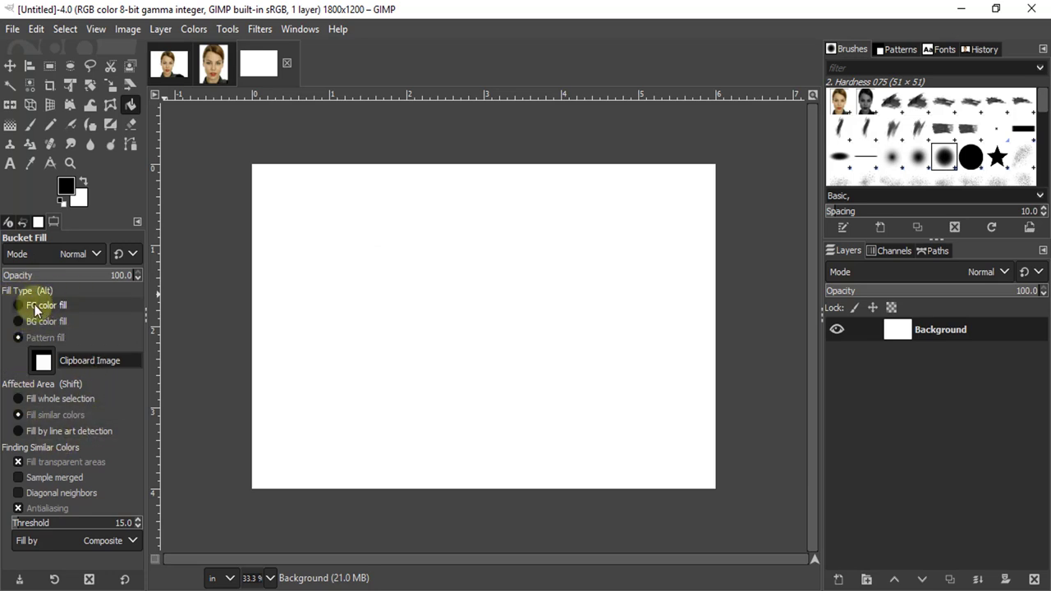
left_click(42, 361)
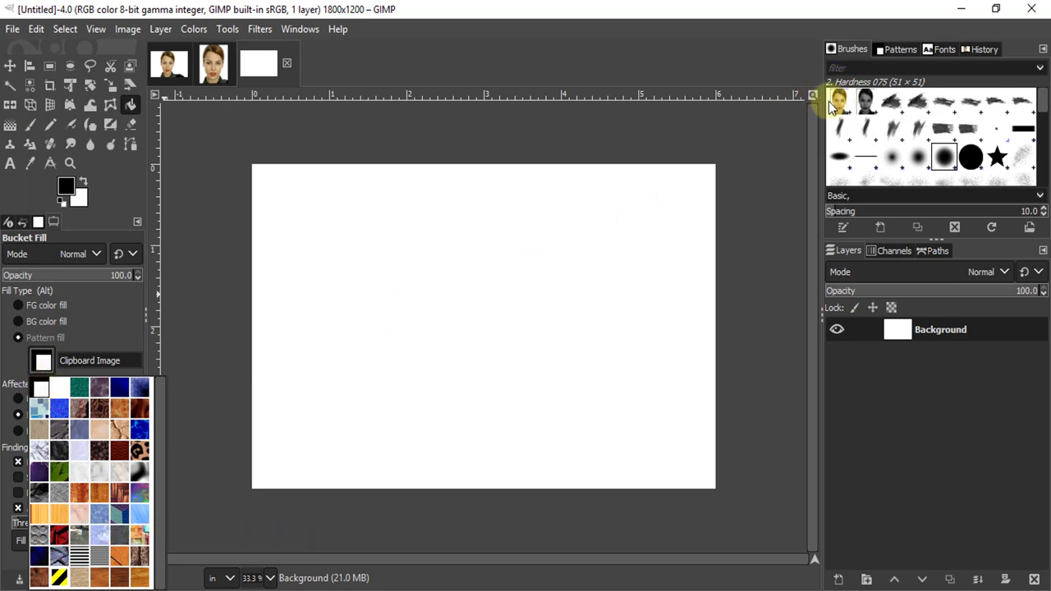
left_click(41, 386)
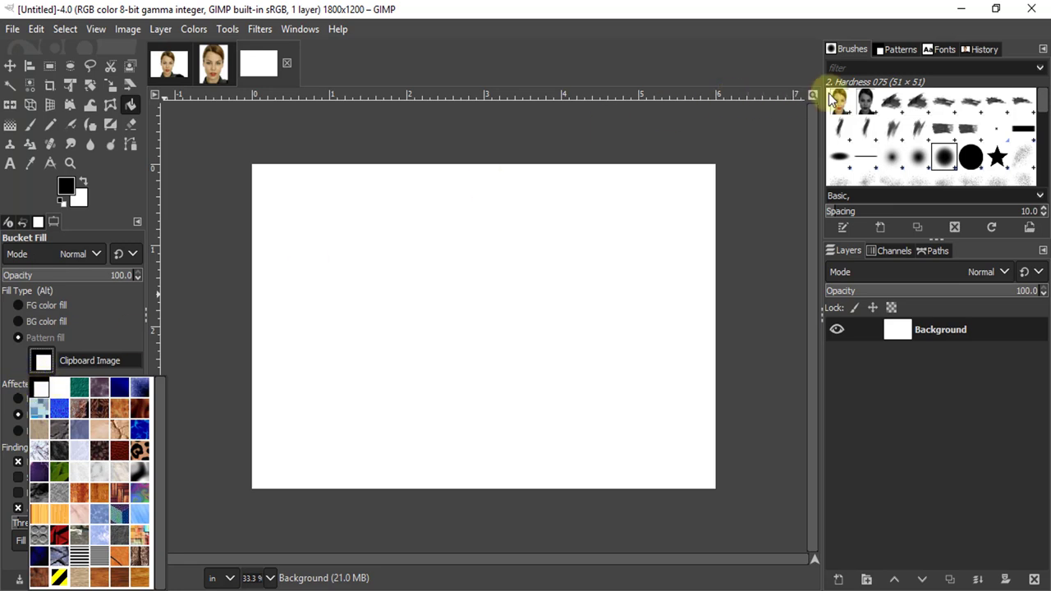
left_click(419, 46)
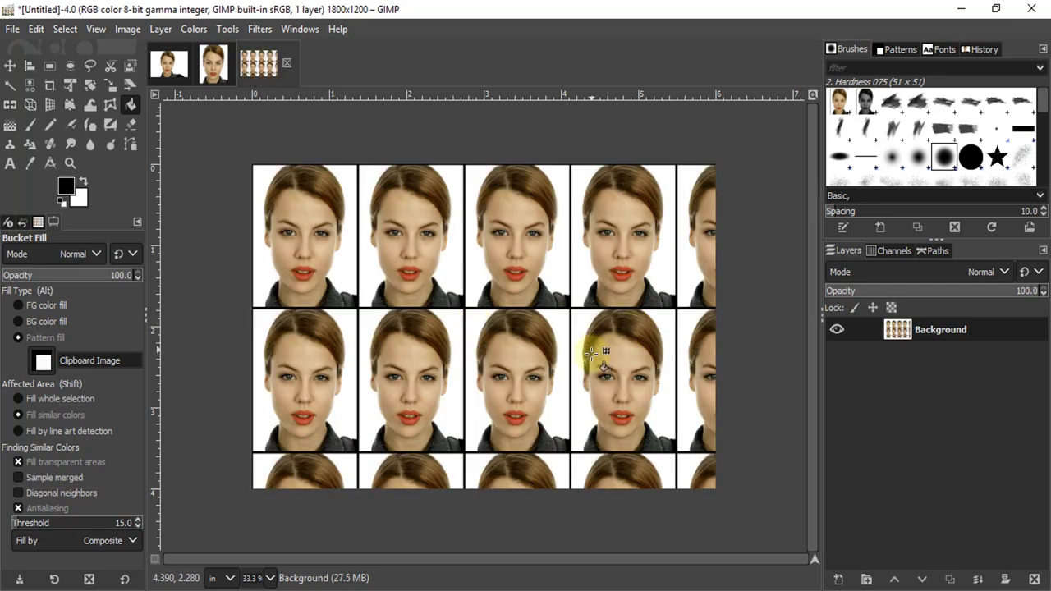
scroll(633, 327, "up", 2, "ctrl")
scroll(590, 331, "up", 1, "ctrl")
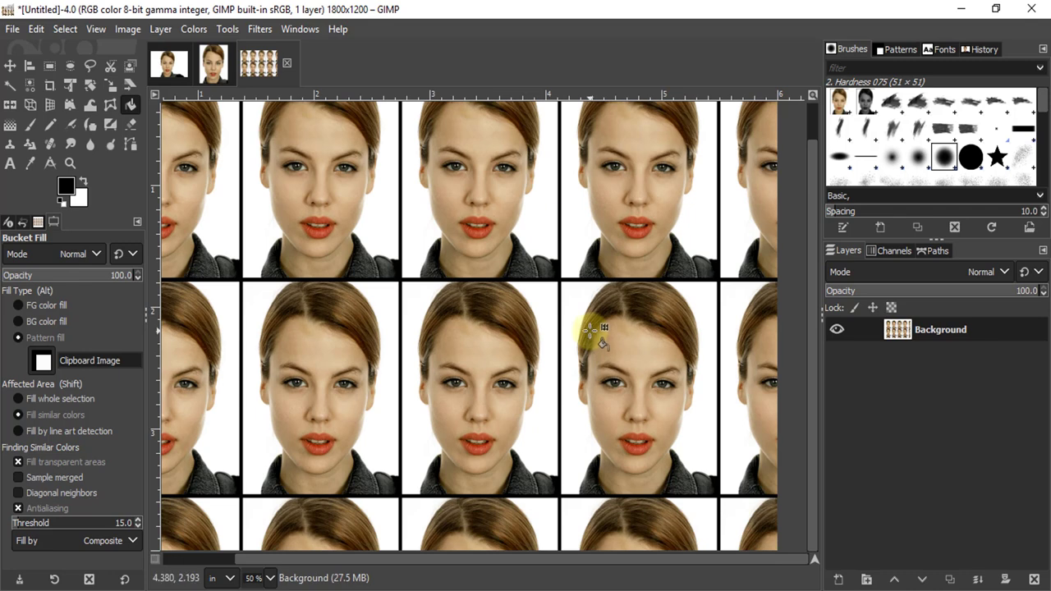
scroll(590, 330, "down", 1, "ctrl")
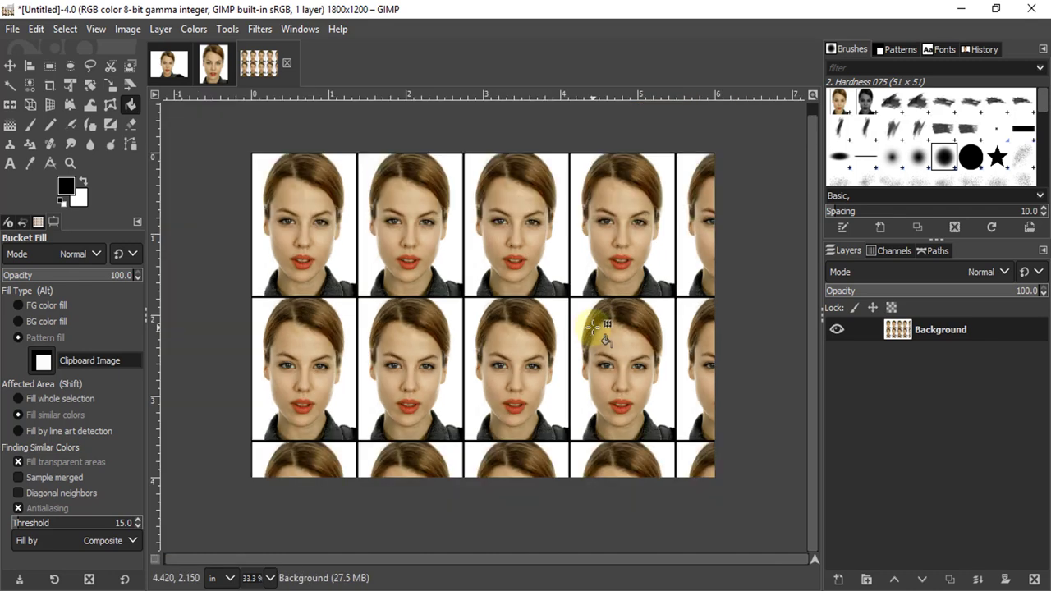
scroll(587, 325, "up", 1, "ctrl")
scroll(583, 323, "down", 1, "ctrl")
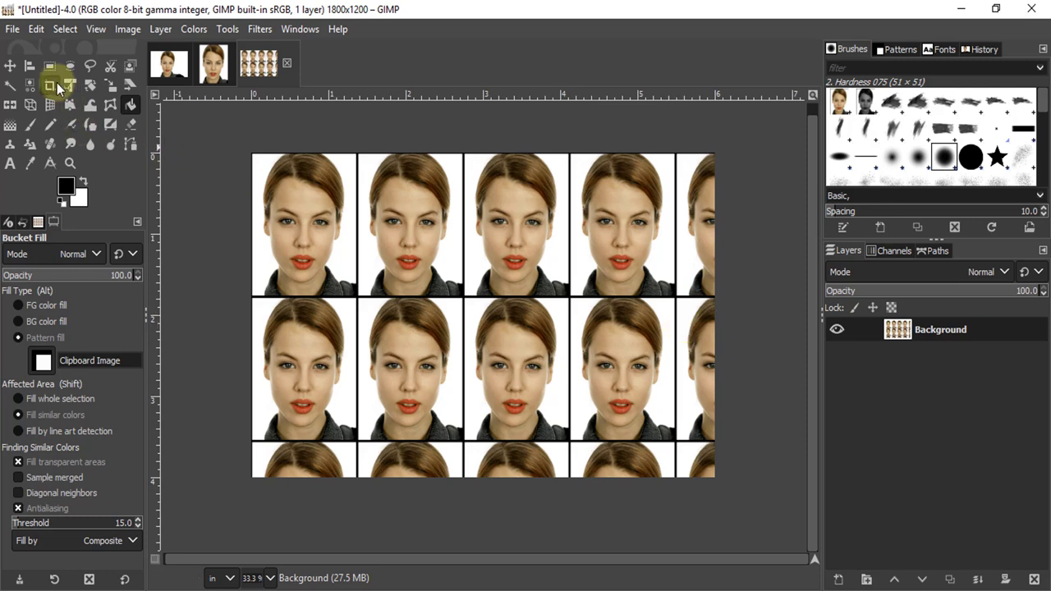
Draw a crop rectangle from the sheet's top-left to the photo border's bottom-right.
left_click(51, 85)
left_click_drag(251, 152, 674, 439)
scroll(678, 451, "up", 2, "ctrl")
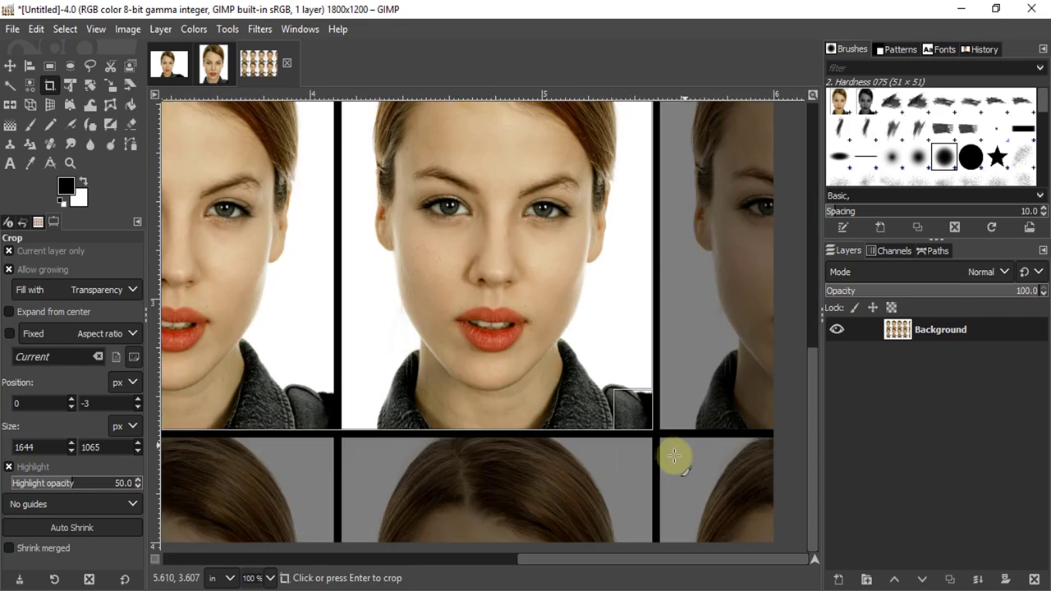
scroll(638, 429, "up", 3, "ctrl")
scroll(615, 352, "up", 3, "ctrl")
scroll(602, 345, "up", 3, "ctrl")
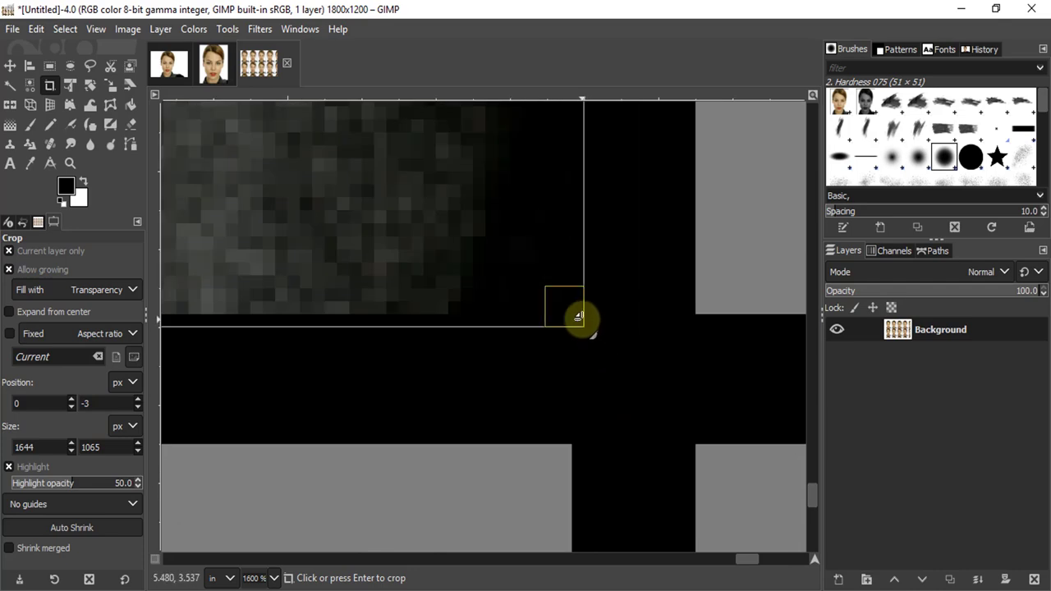
left_click_drag(580, 317, 688, 425)
Align the crop's top edge to the border and apply the 1653×1071 crop.
scroll(708, 393, "down", 6, "ctrl")
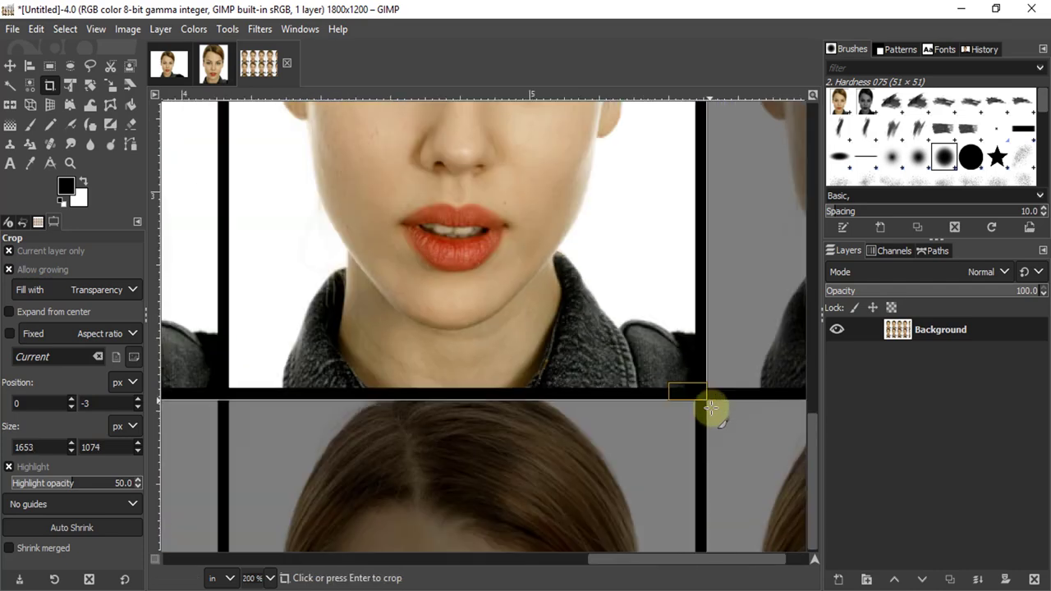
scroll(706, 404, "down", 5, "ctrl")
scroll(704, 403, "down", 1, "ctrl")
scroll(390, 189, "up", 4, "ctrl")
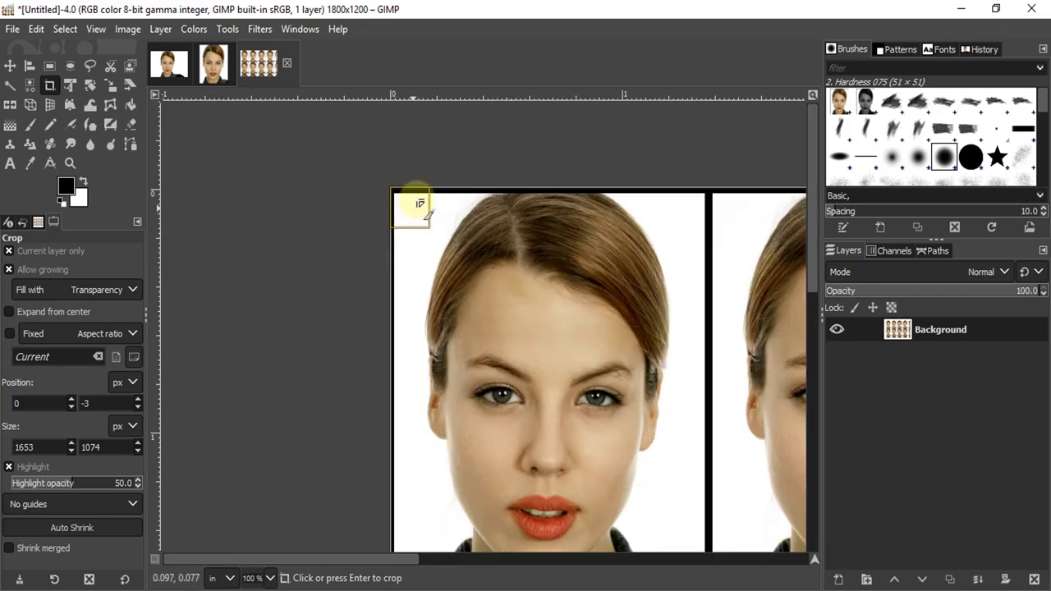
scroll(402, 193, "up", 3, "ctrl")
scroll(369, 177, "up", 3, "ctrl")
scroll(361, 177, "up", 1, "ctrl")
left_click_drag(387, 183, 403, 204)
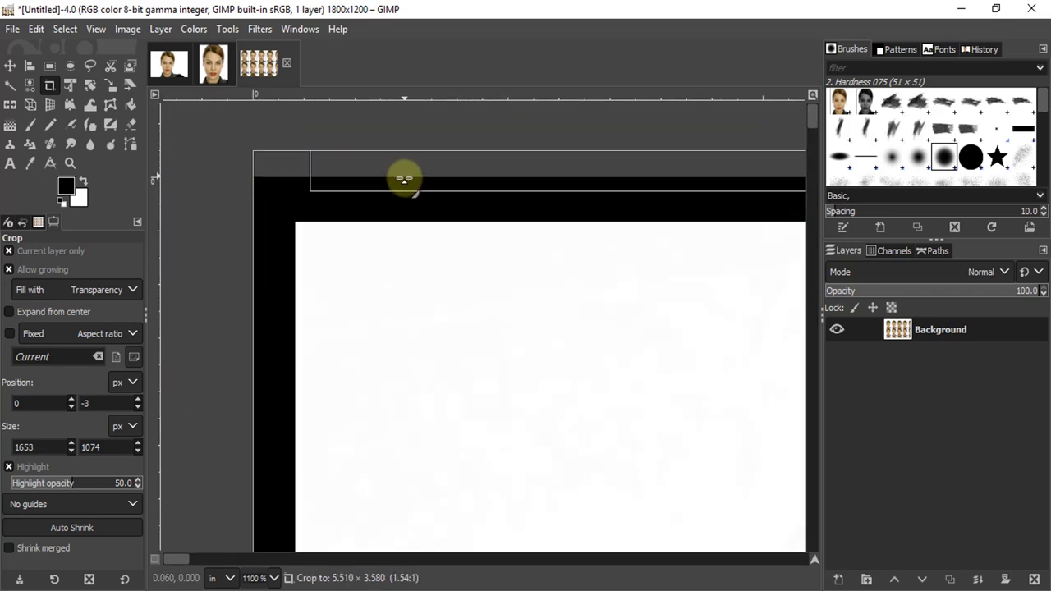
scroll(312, 181, "down", 3, "ctrl")
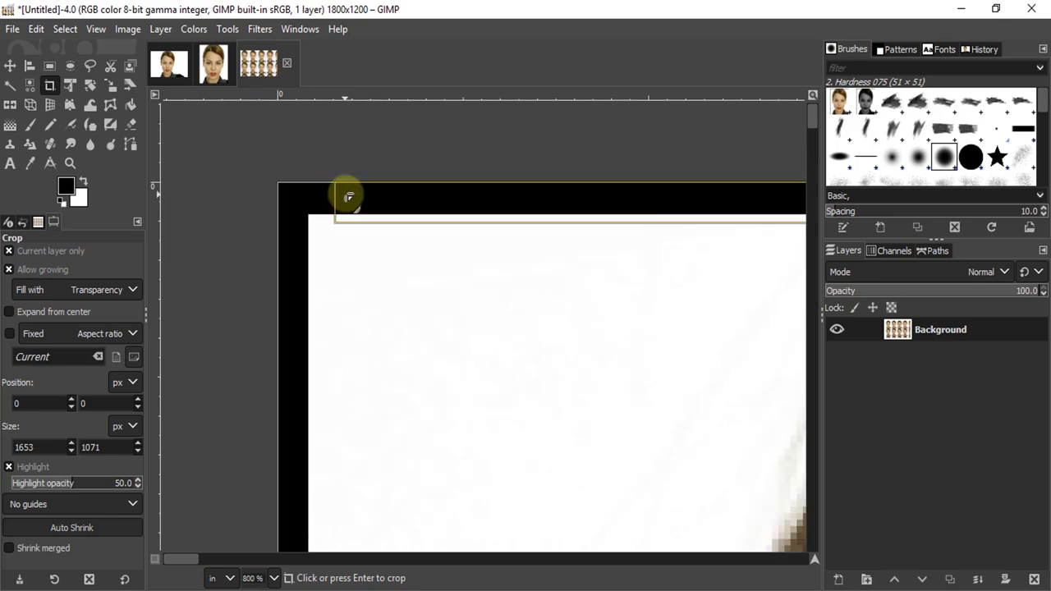
scroll(349, 190, "down", 3, "ctrl")
scroll(361, 201, "down", 5, "ctrl")
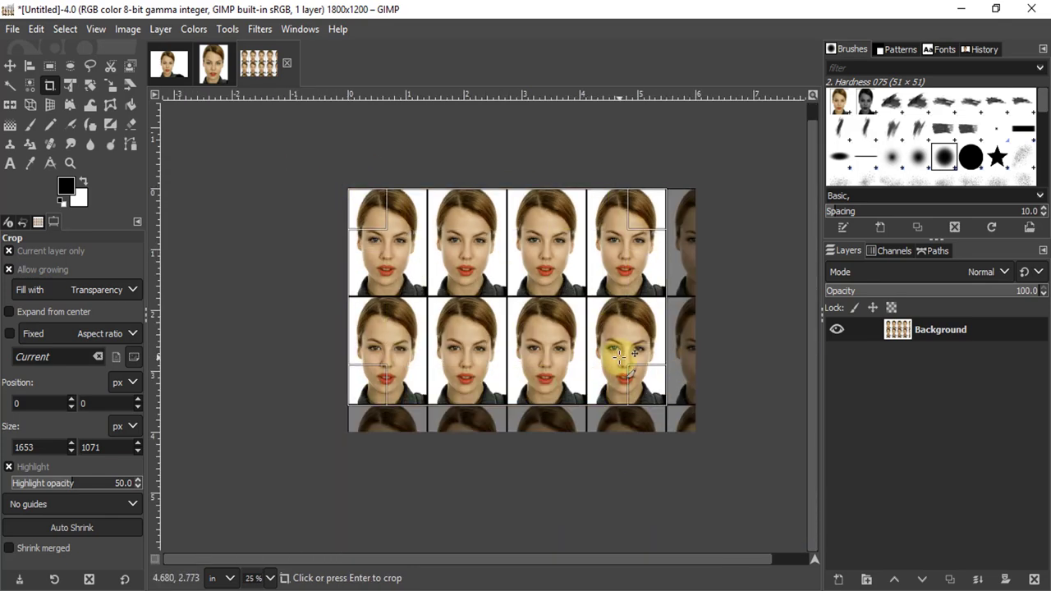
key("Return")
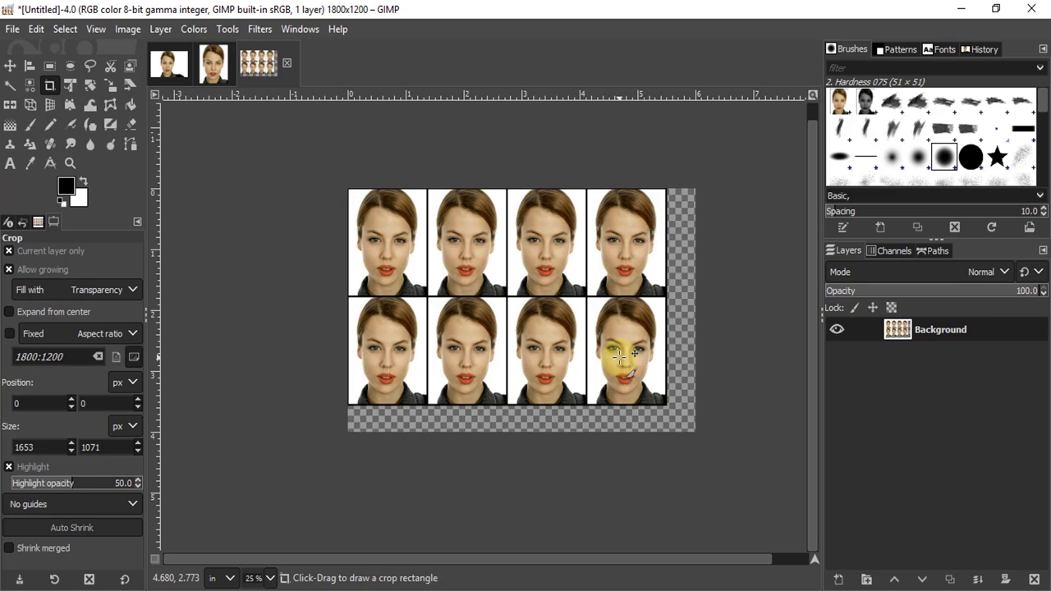
Centre the eight-photo grid on the sheet and make white the foreground colour.
left_click(8, 67)
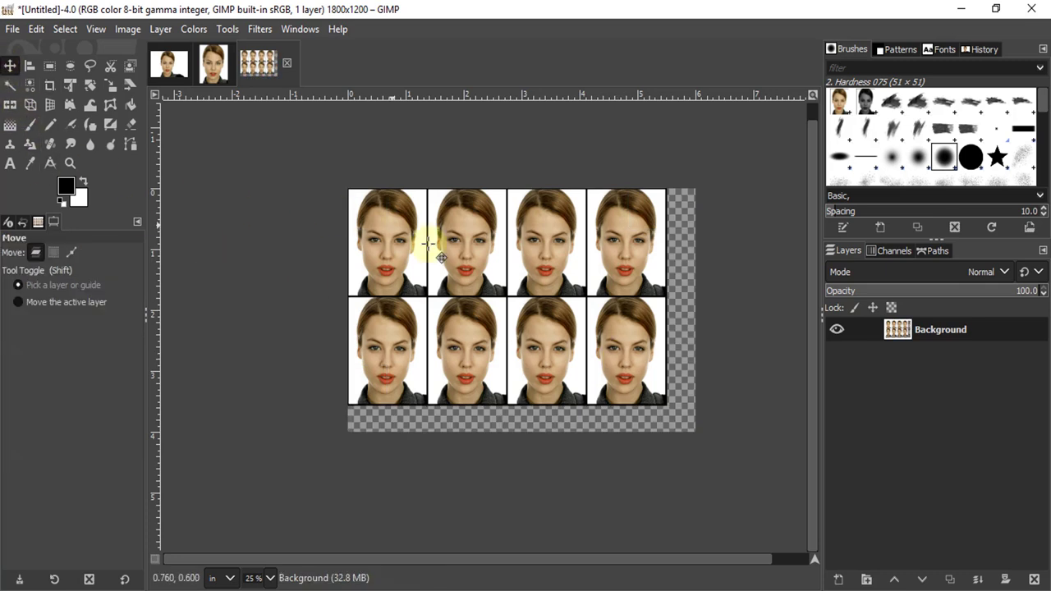
left_click_drag(491, 286, 507, 302)
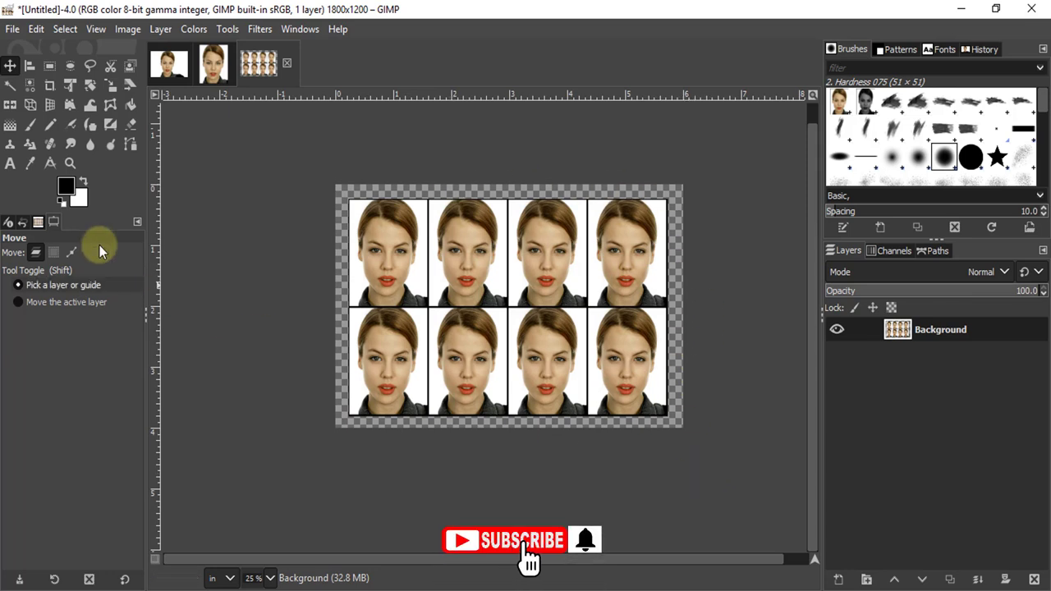
left_click(84, 182)
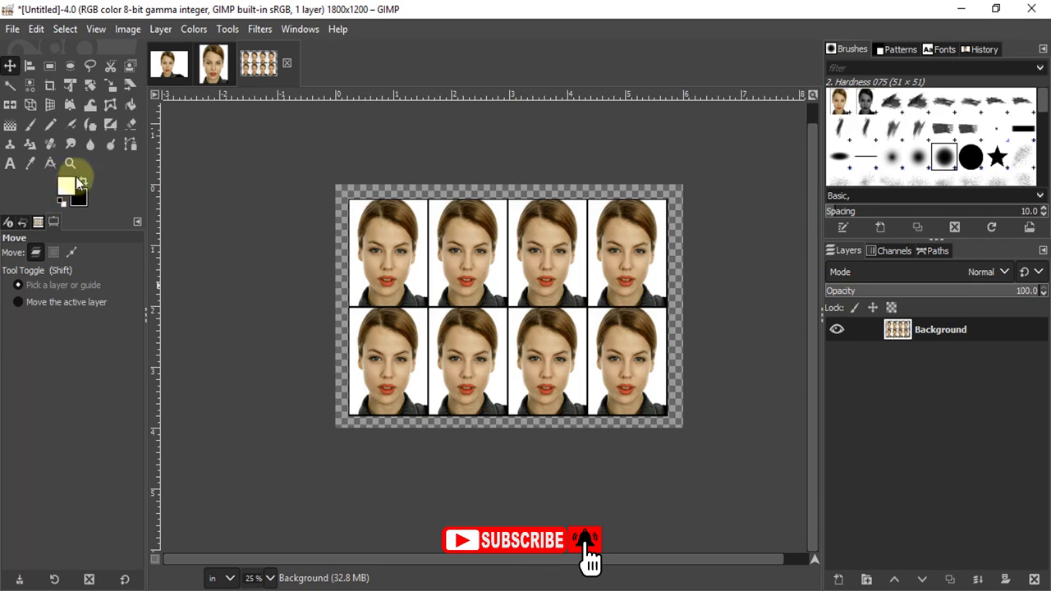
Add a new layer filled with white foreground and lower it beneath the photo grid.
left_click(837, 580)
left_click_drag(743, 174, 441, 49)
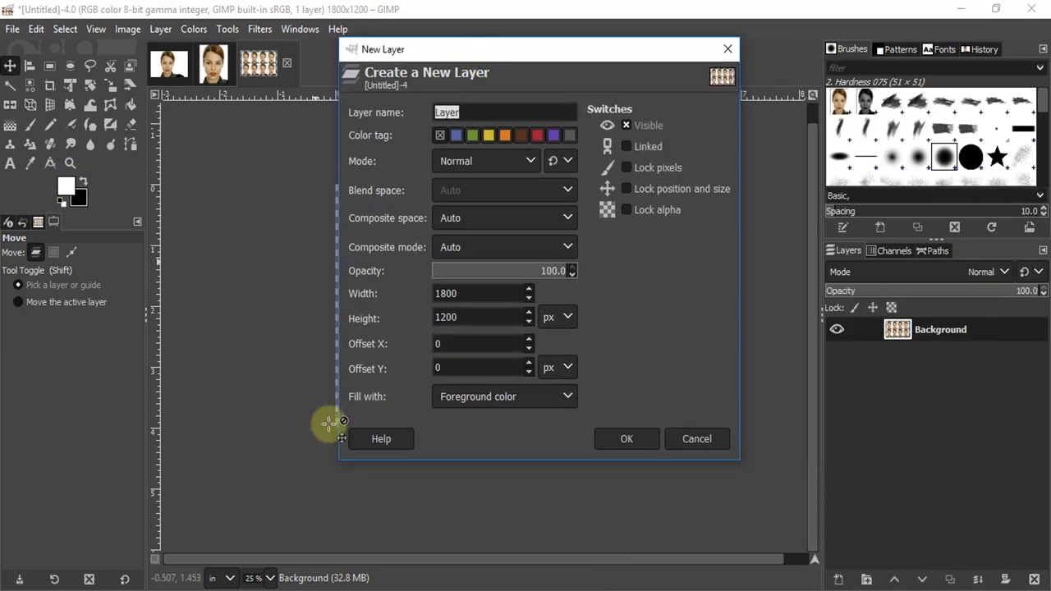
left_click(477, 396)
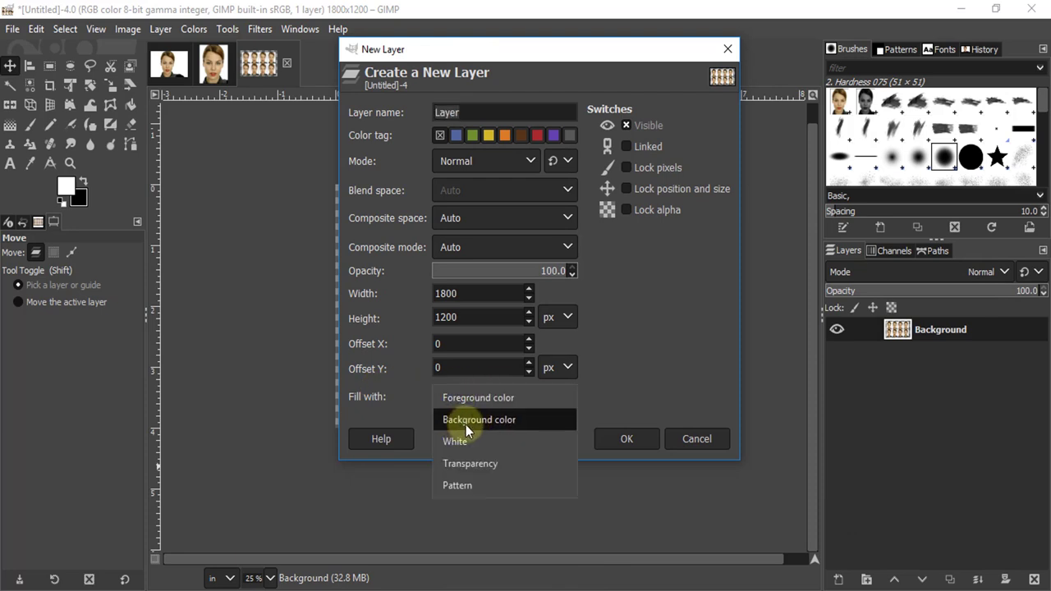
left_click(467, 402)
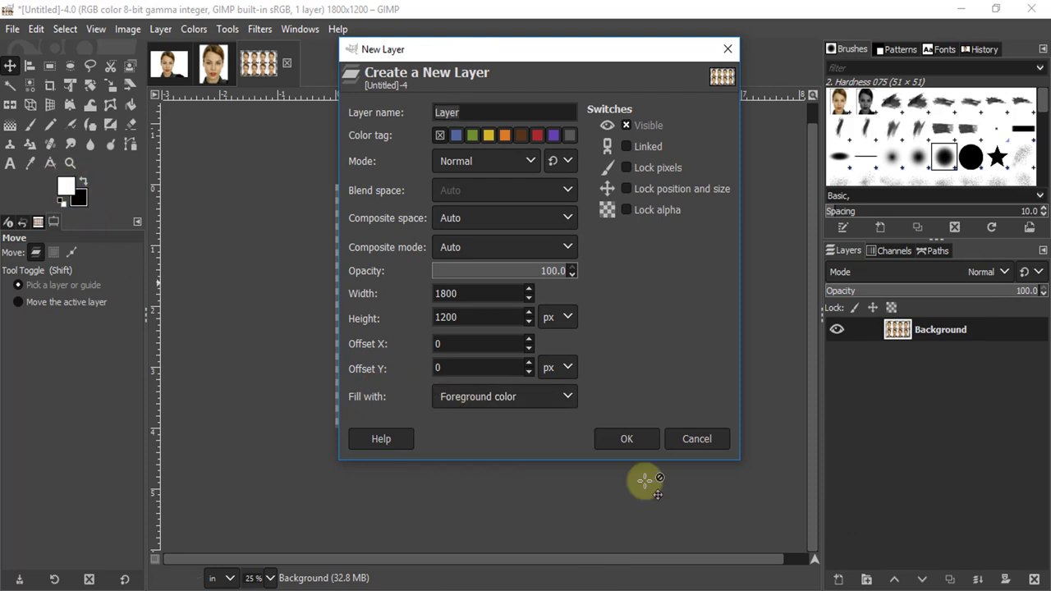
left_click(628, 443)
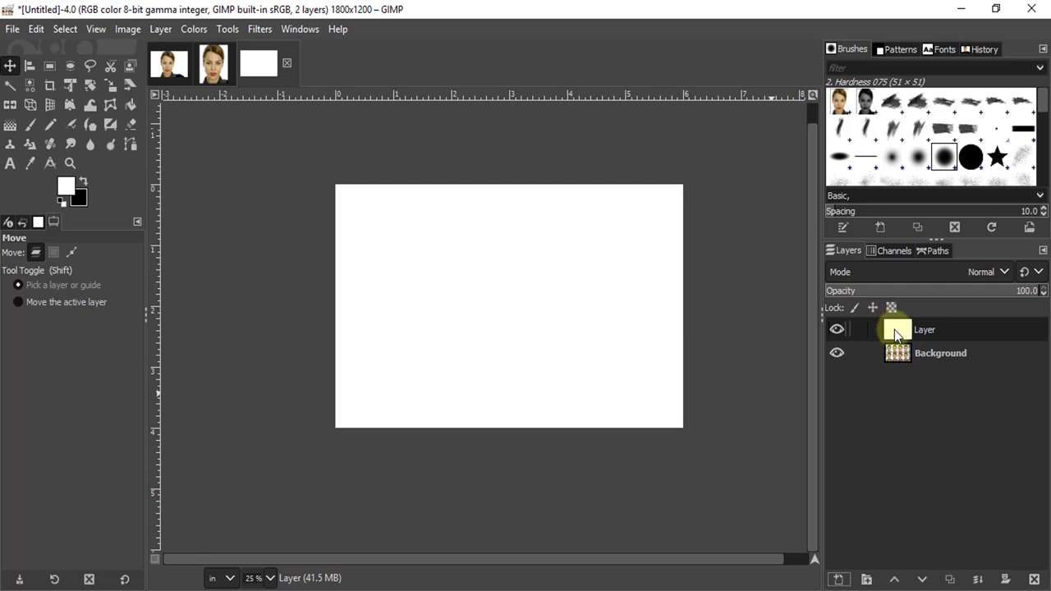
left_click(893, 329)
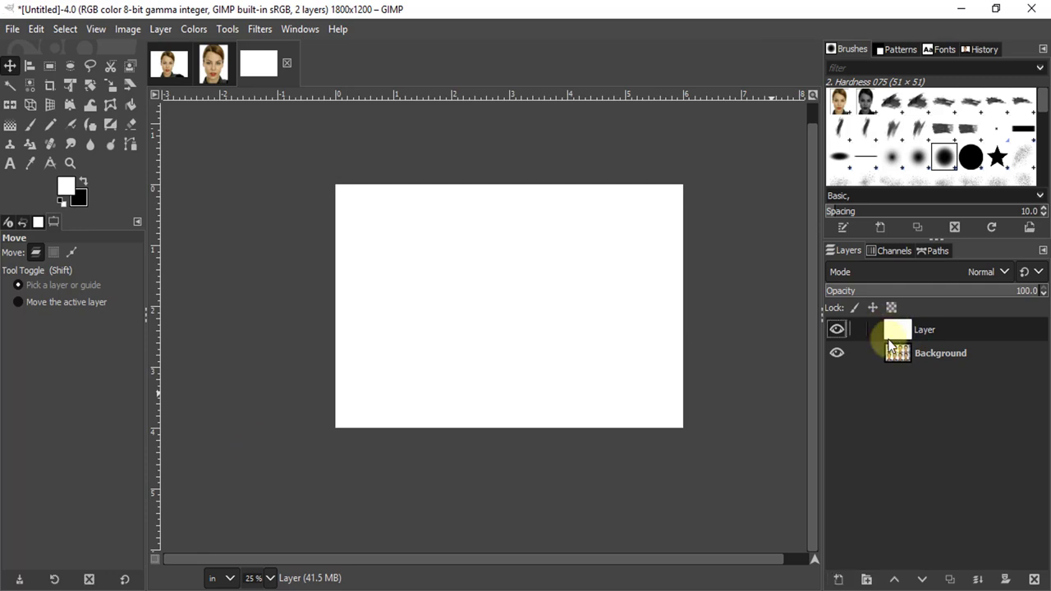
left_click(922, 579)
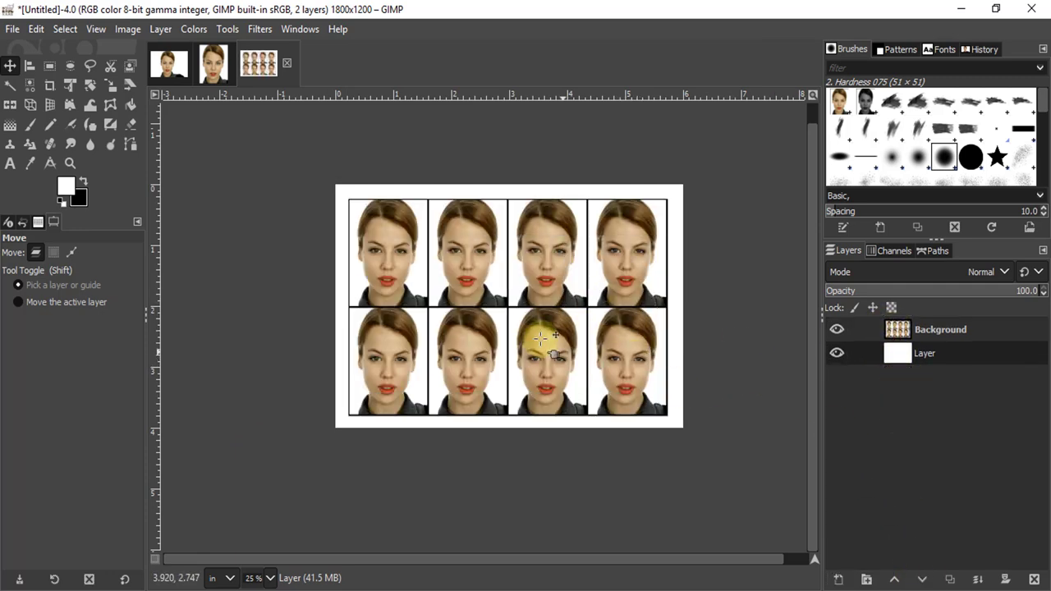
scroll(540, 337, "up", 2)
scroll(555, 328, "down", 1)
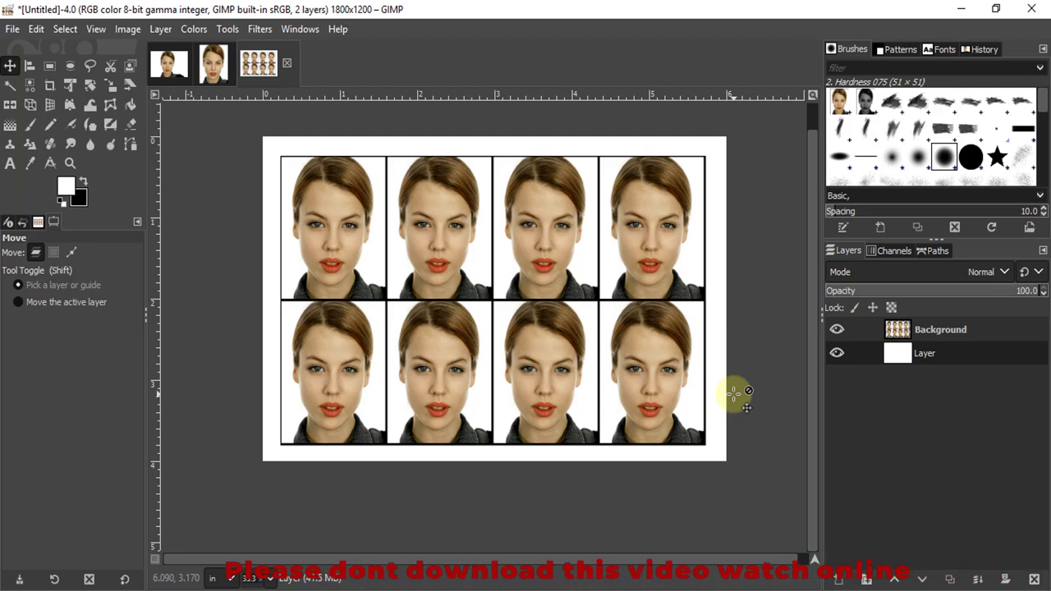
left_click(13, 29)
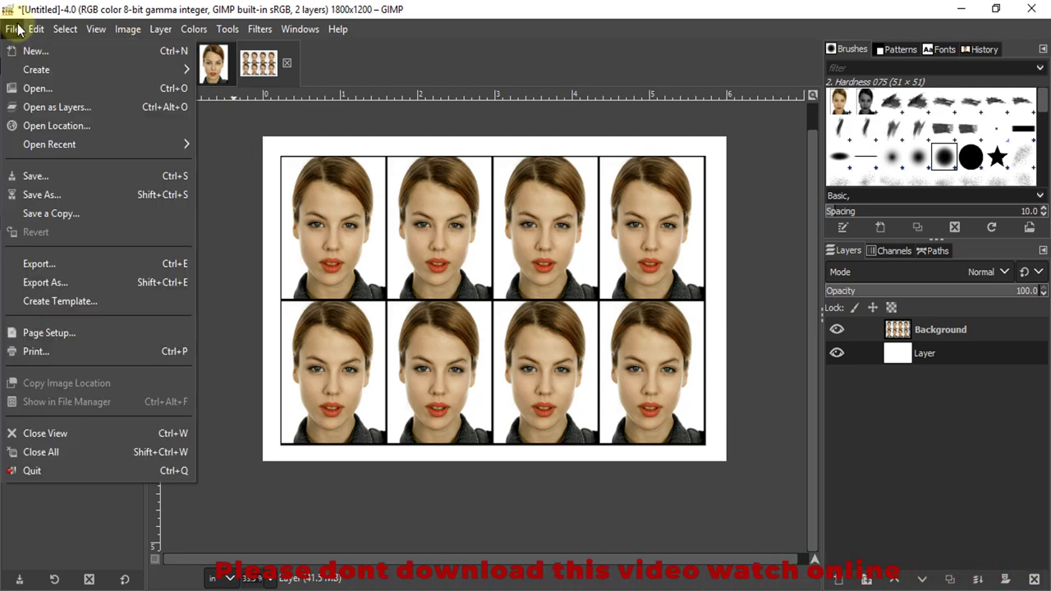
left_click(43, 283)
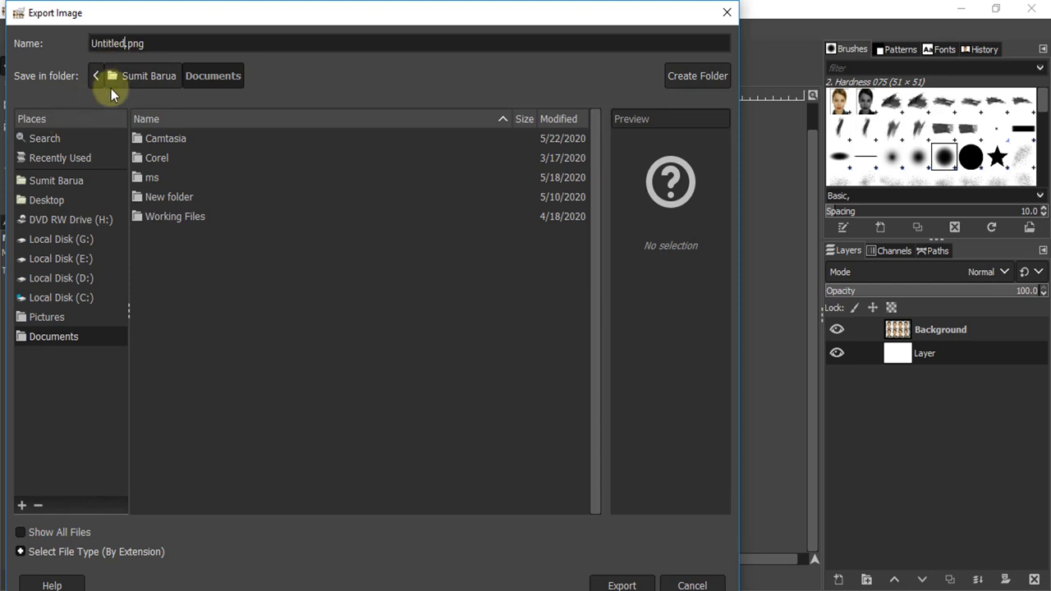
key("BackSpace")
key("BackSpace")
key("BackSpace")
key("BackSpace")
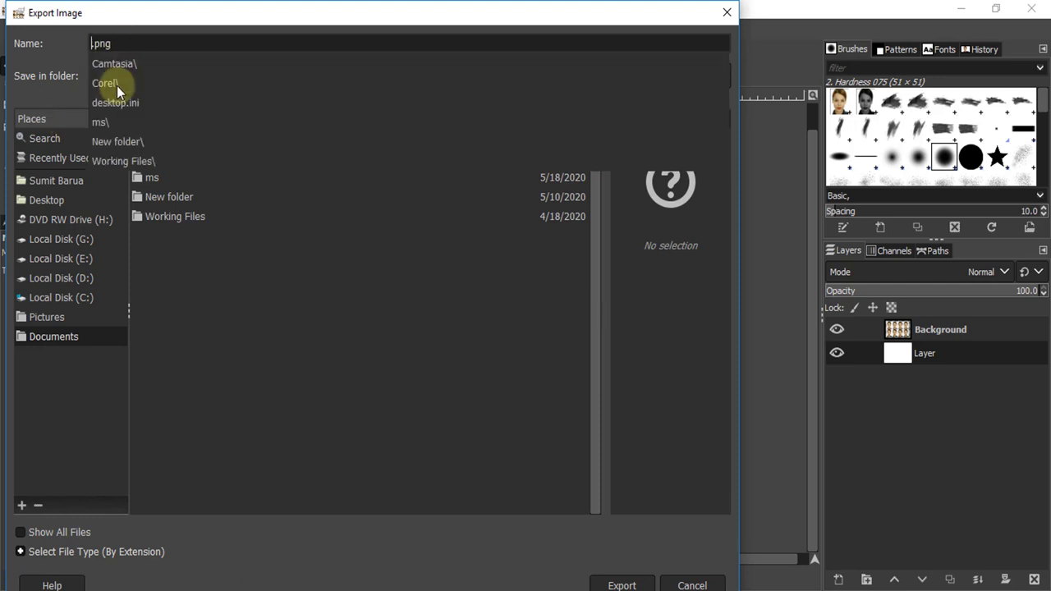
type("paa")
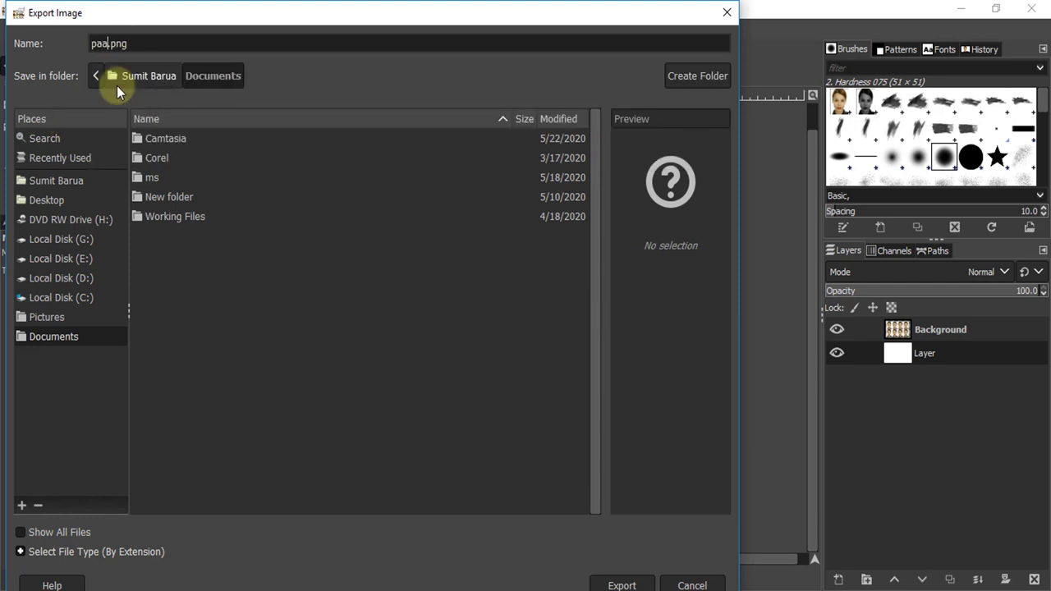
key("BackSpace")
type("ssport")
left_click(19, 552)
left_click_drag(728, 412, 728, 468)
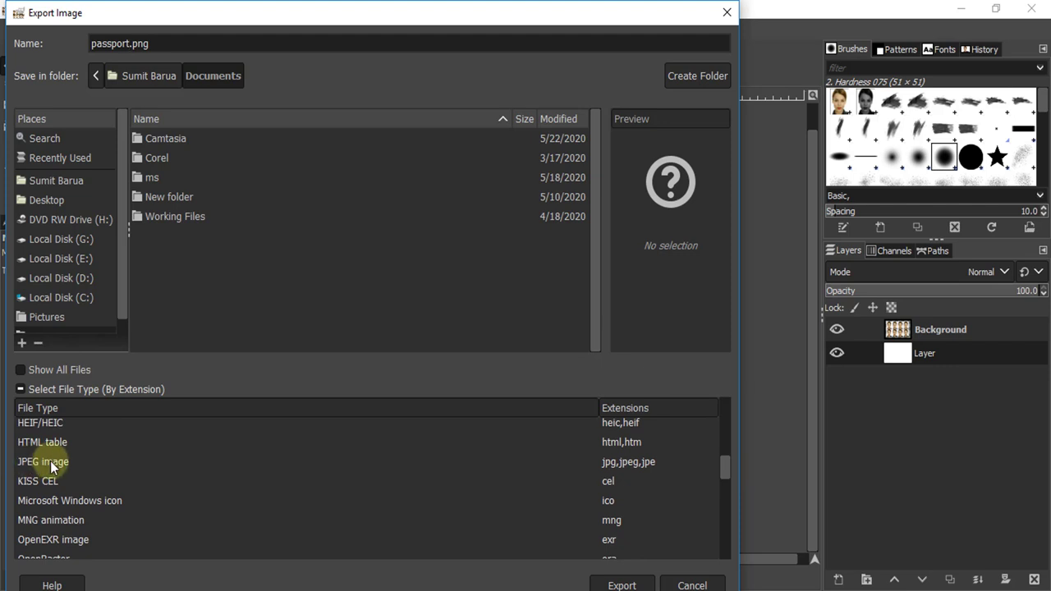
left_click(47, 463)
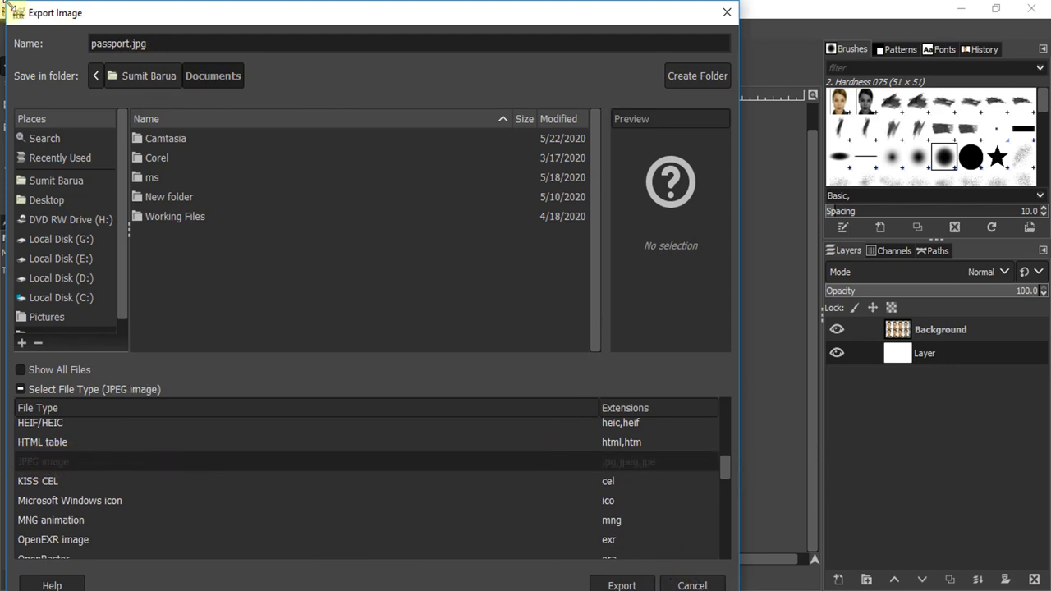
left_click_drag(2, 2, 146, 52)
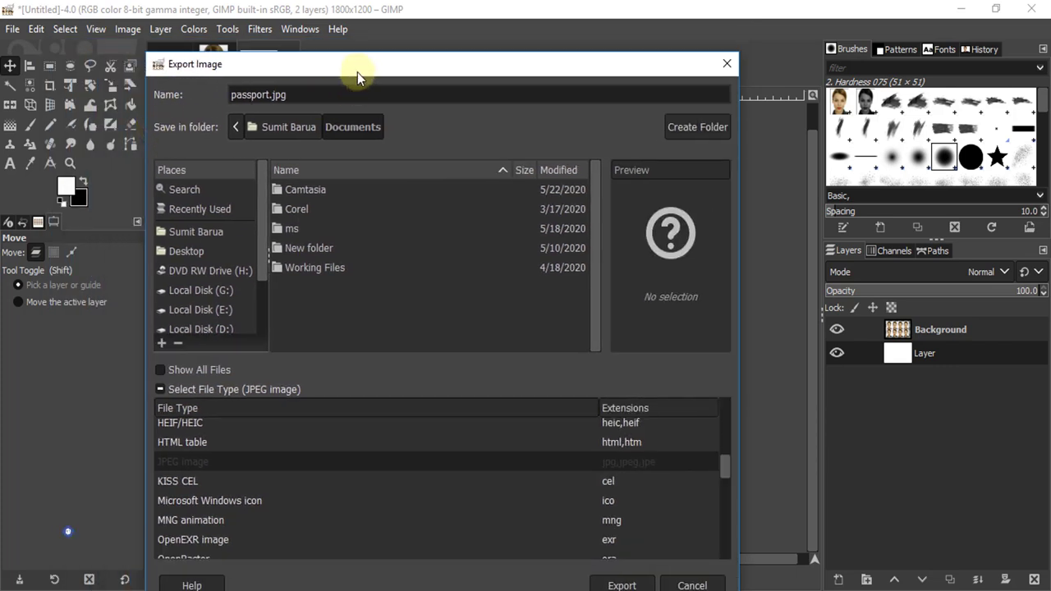
left_click_drag(358, 65, 265, 17)
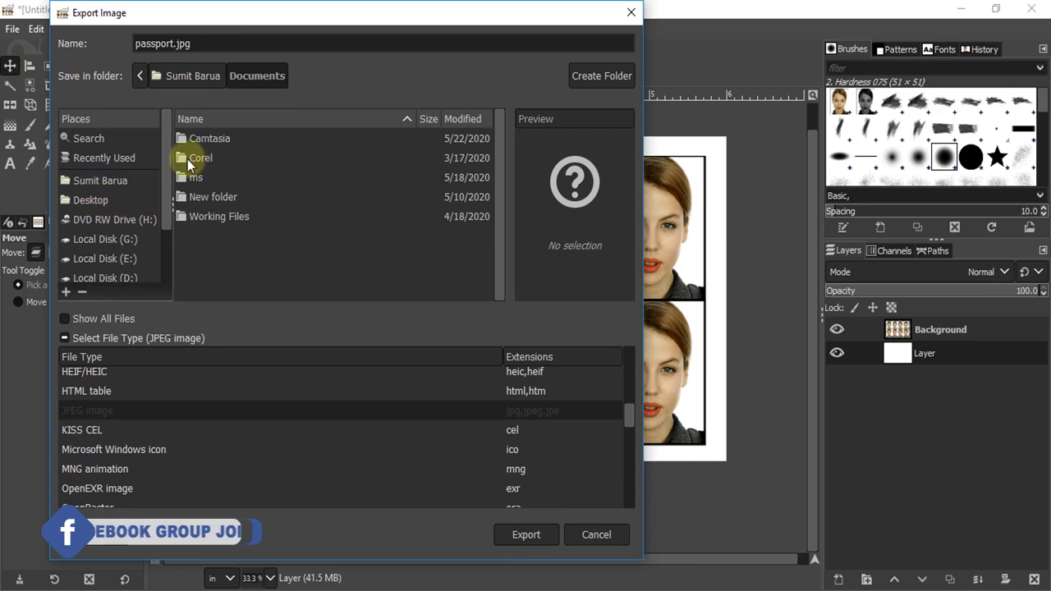
left_click_drag(166, 148, 162, 158)
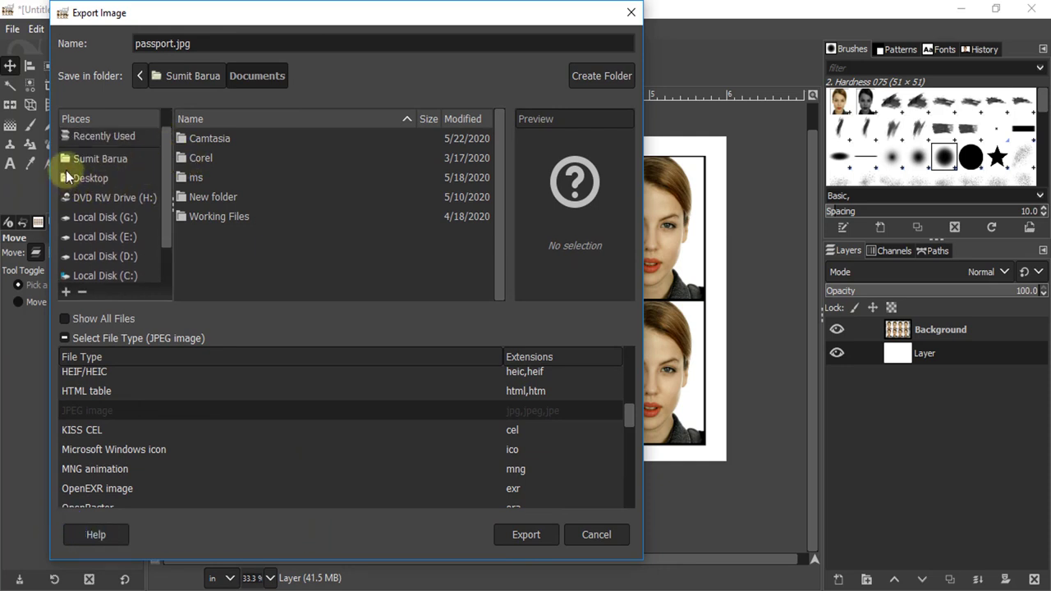
left_click(82, 178)
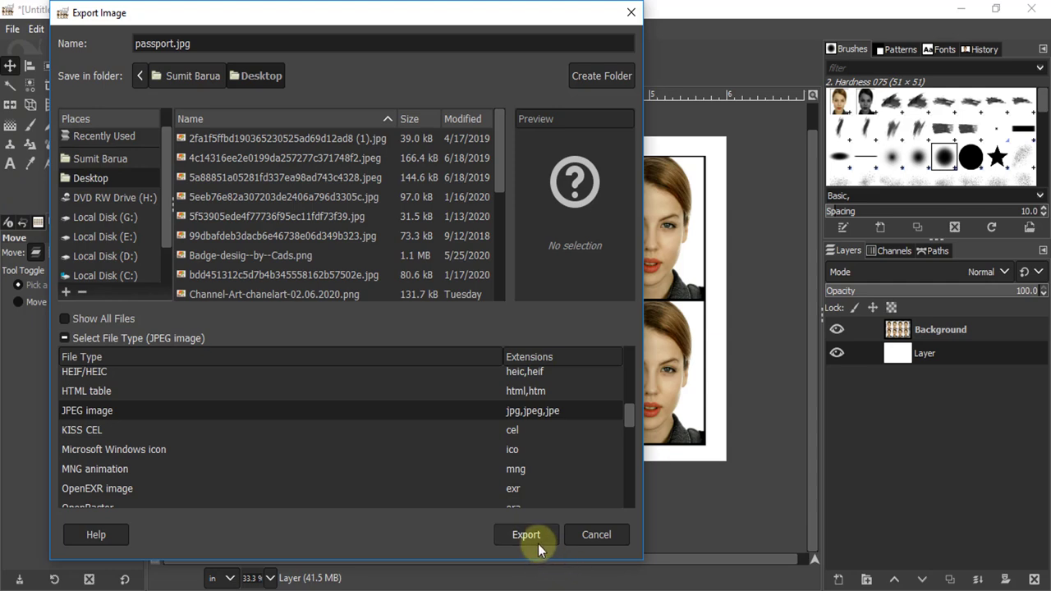
left_click(584, 539)
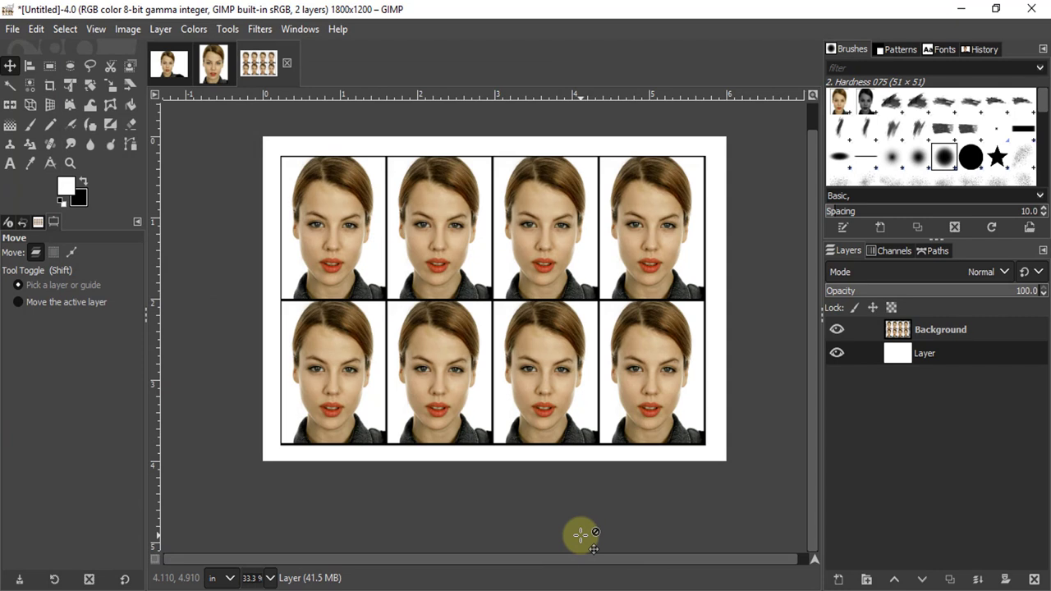